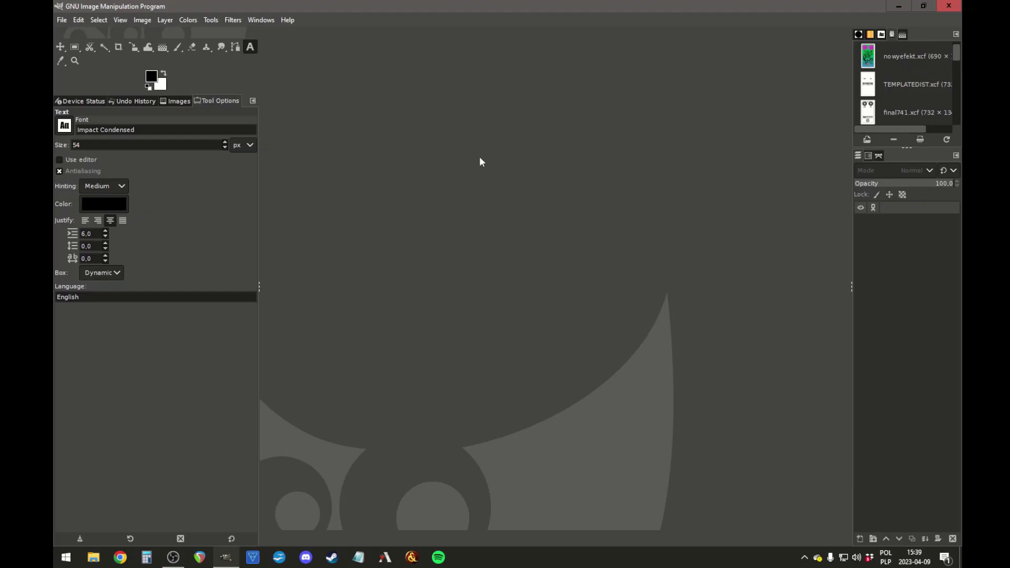
Step: Create a new white image 64 mm wide at 300 ppi, 756 × 1346 pixels
left_click(61, 21)
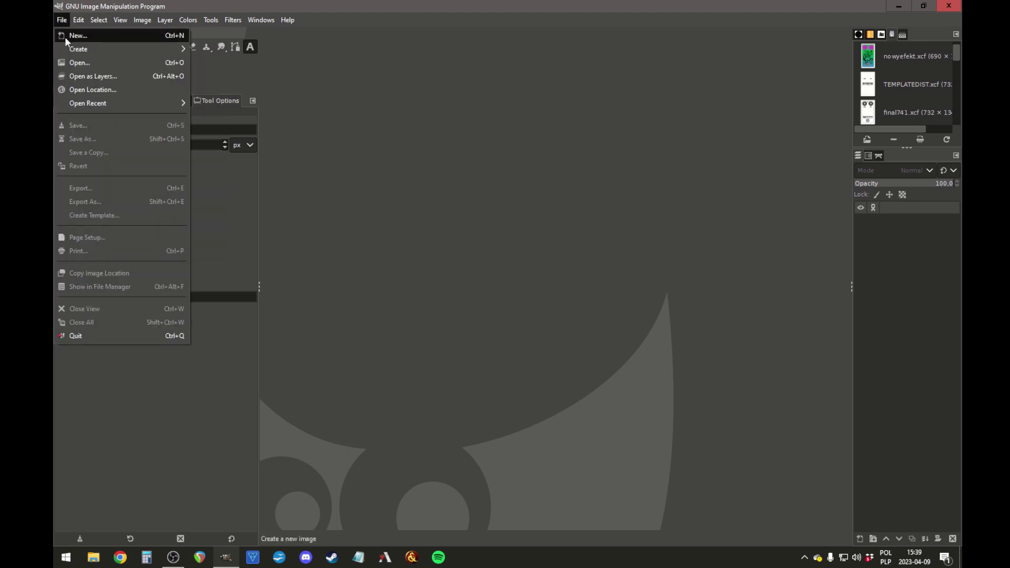
left_click(65, 36)
left_click(158, 77)
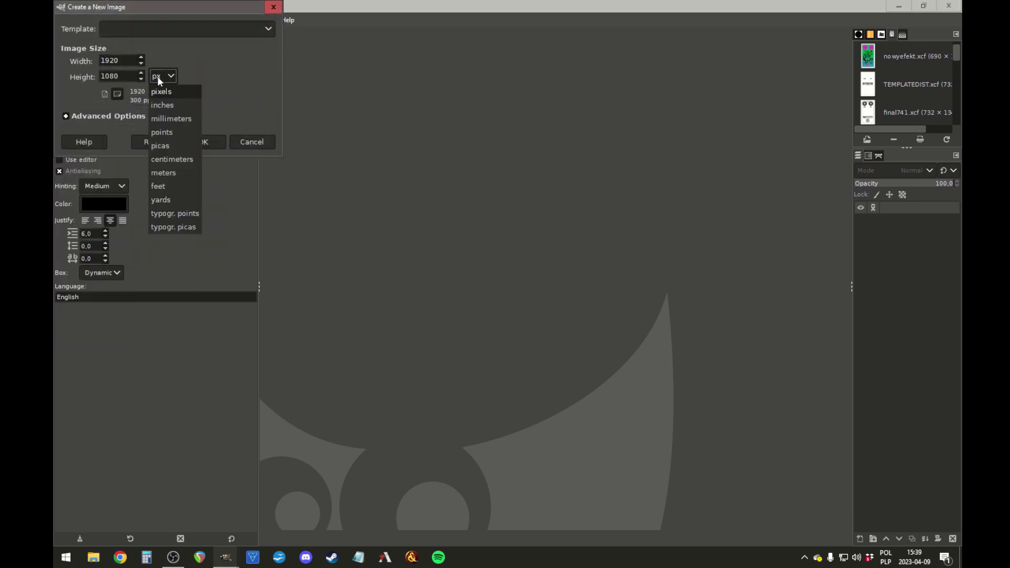
left_click(178, 122)
left_click_drag(129, 60, 90, 59)
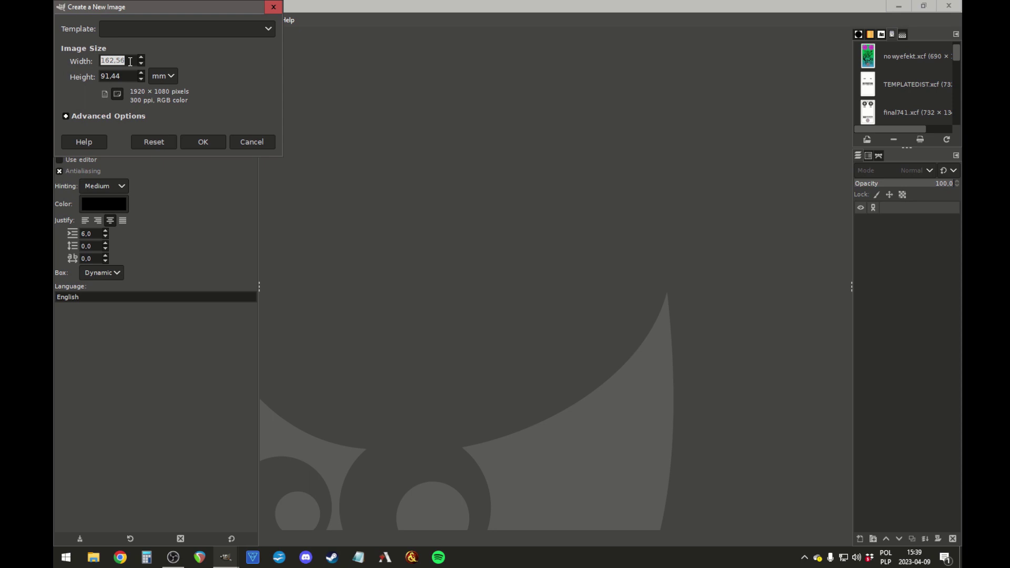
type("64")
key("Tab")
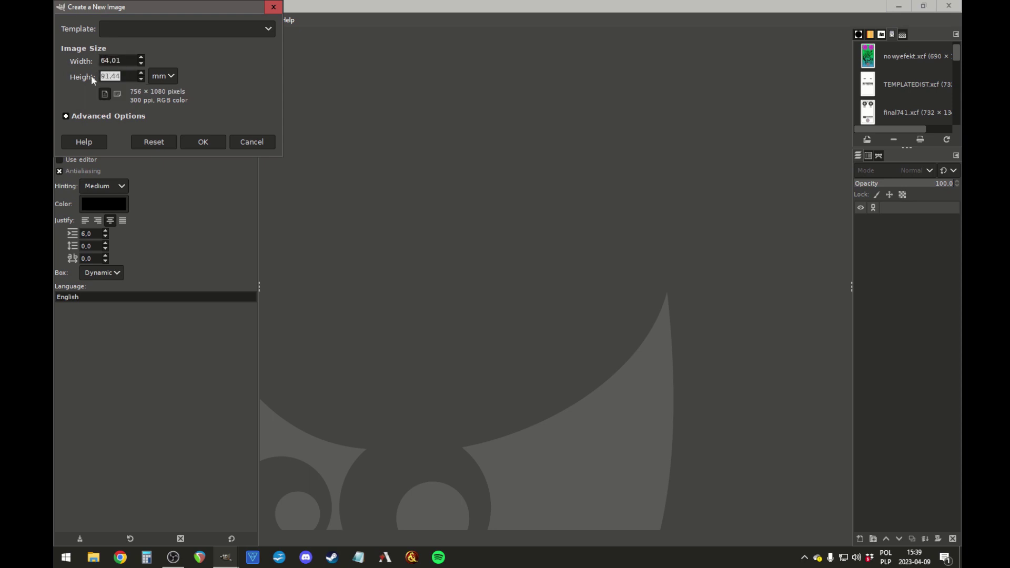
left_click(206, 143)
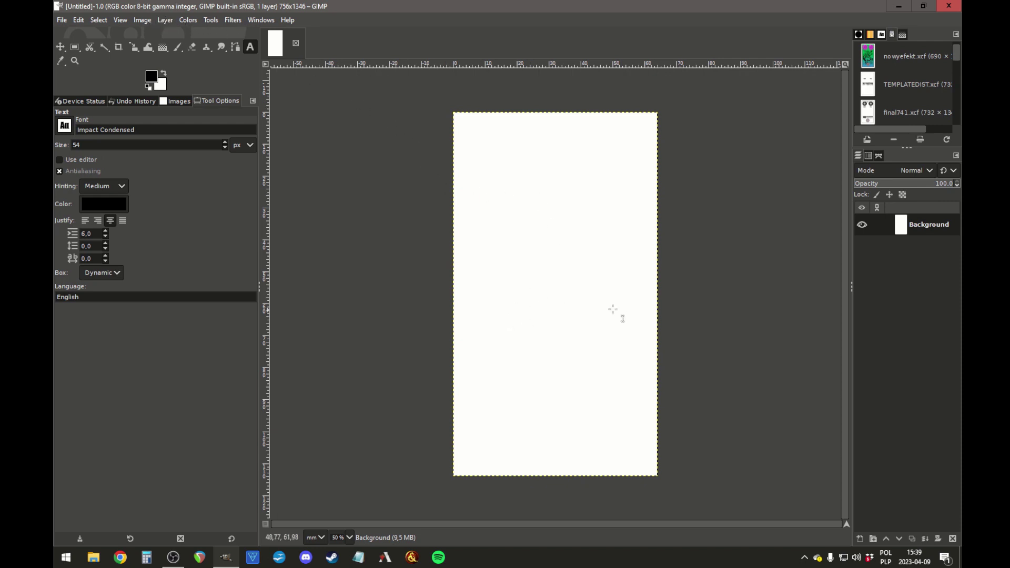
Step: Add a horizontal guide at 50% of the image height
left_click(143, 20)
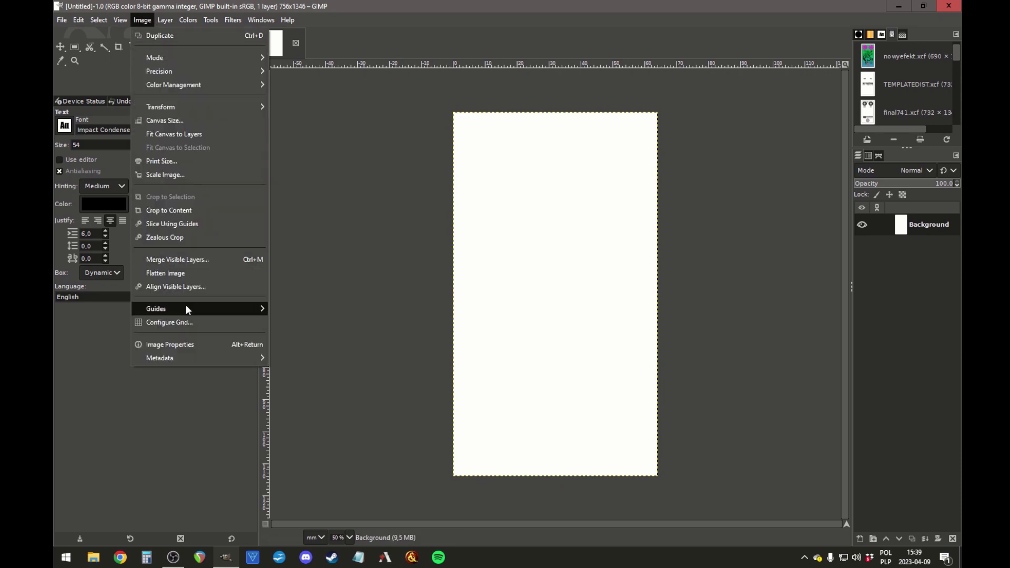
mouse_move(185, 307)
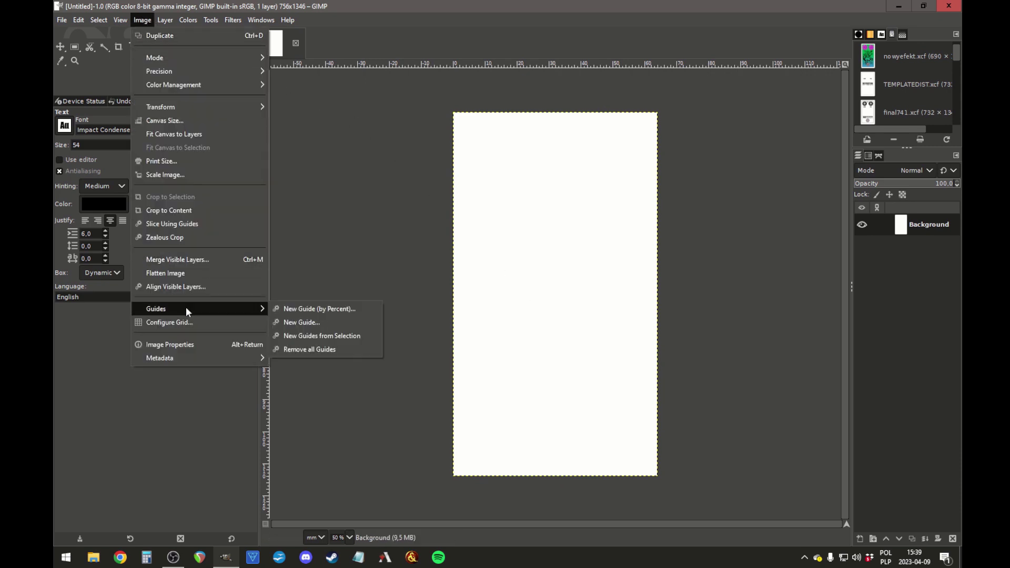
left_click(314, 311)
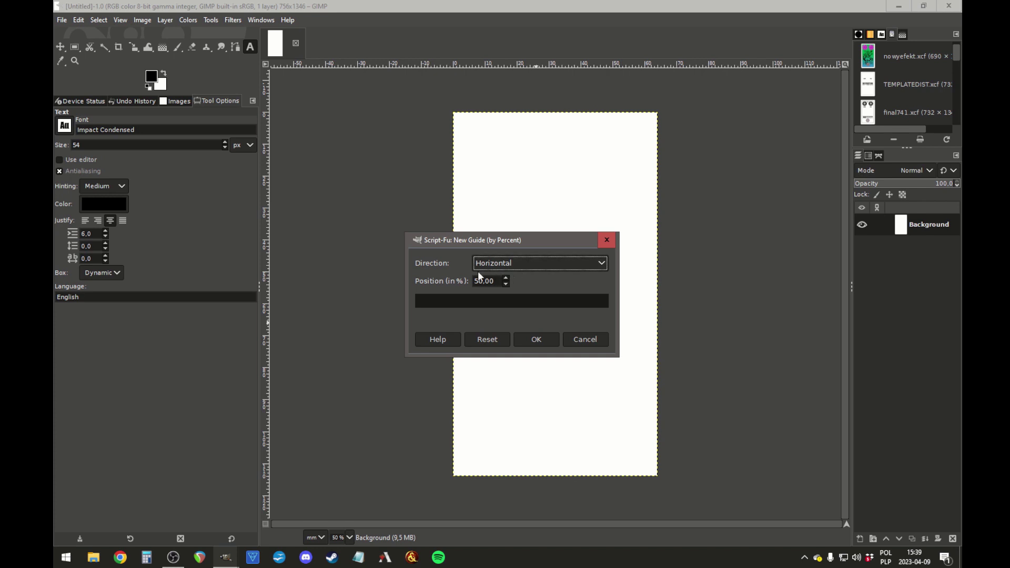
left_click(544, 340)
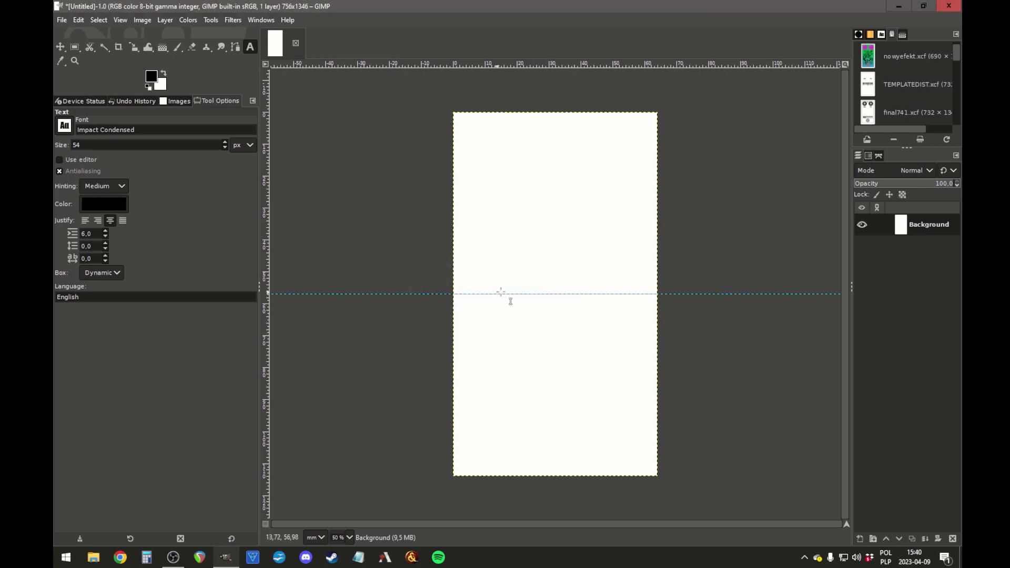
Step: Add a vertical guide at 50% of the image width
left_click(151, 20)
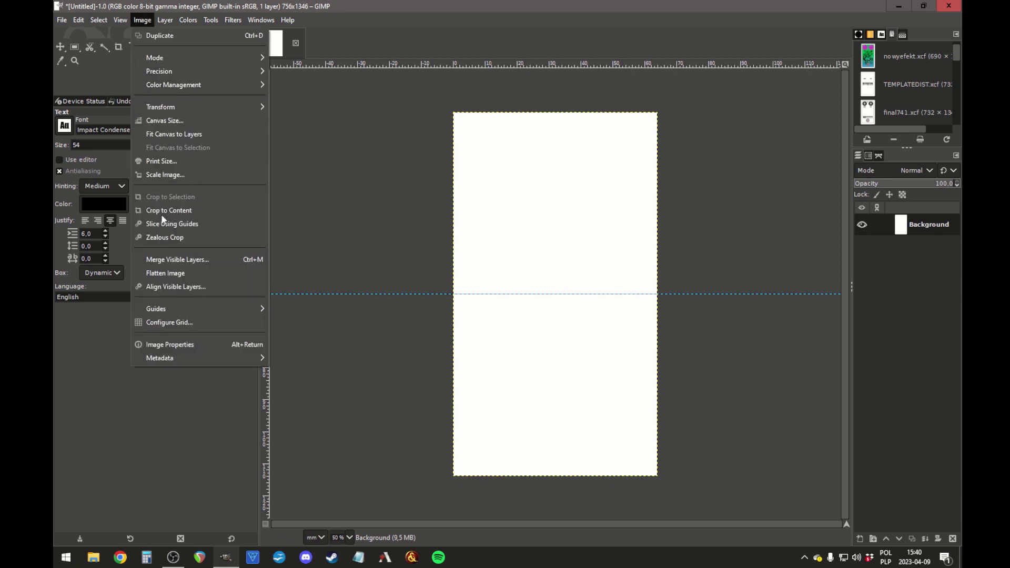
mouse_move(181, 308)
left_click(289, 309)
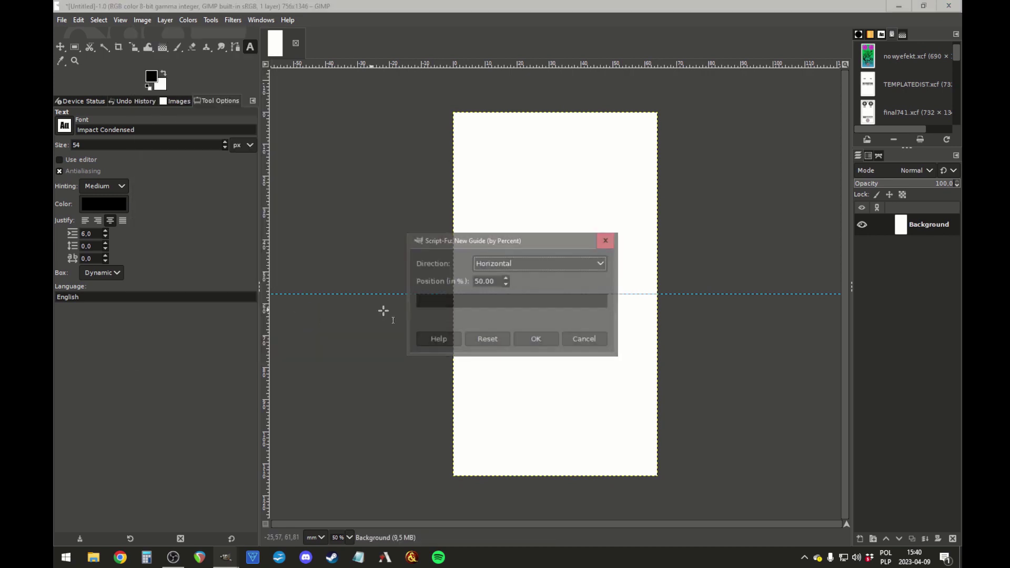
left_click(495, 265)
left_click(499, 294)
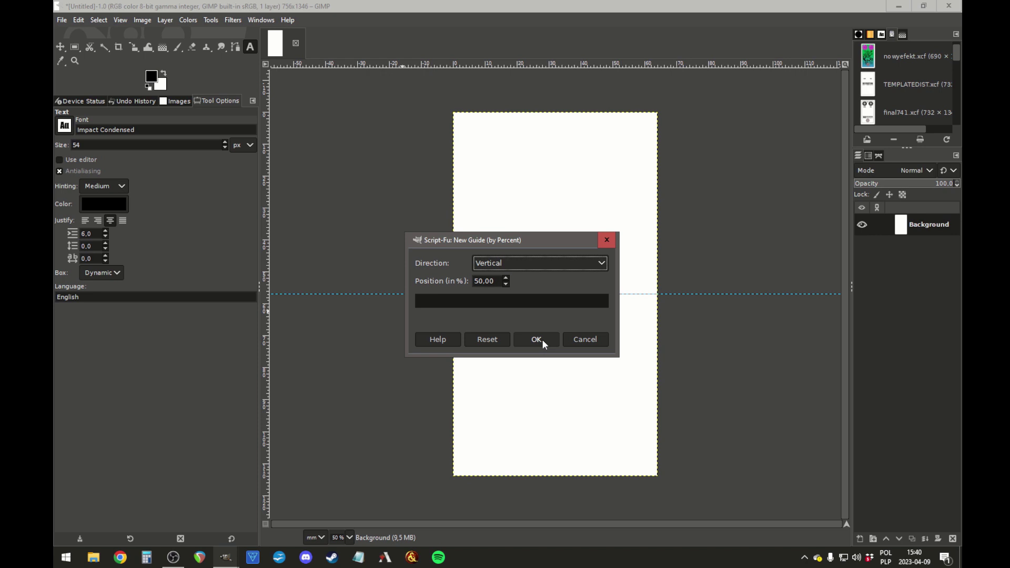
left_click(542, 340)
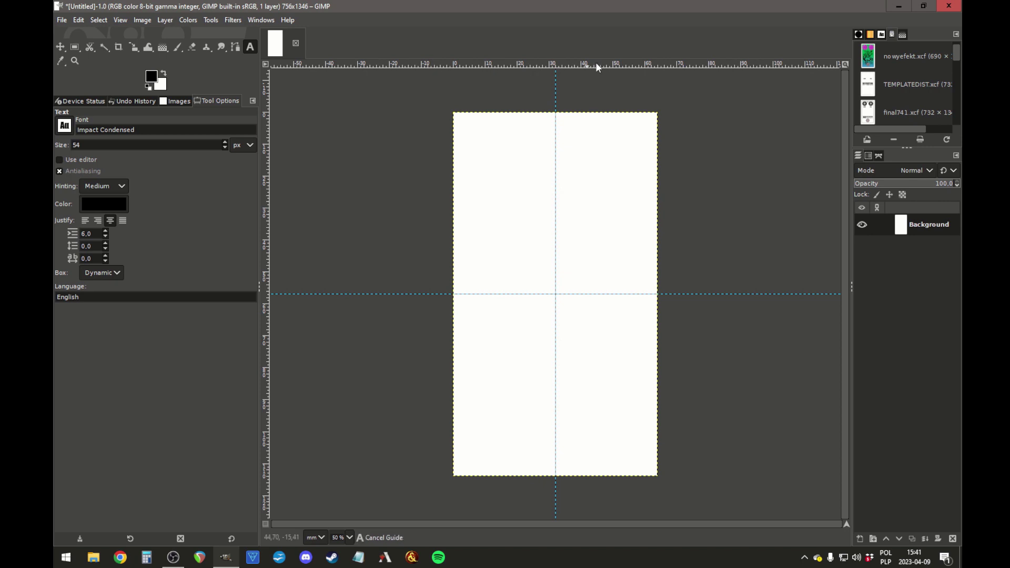
Step: Place ruler guides just inside the top, bottom, left and right canvas edges
left_click_drag(597, 65, 602, 122)
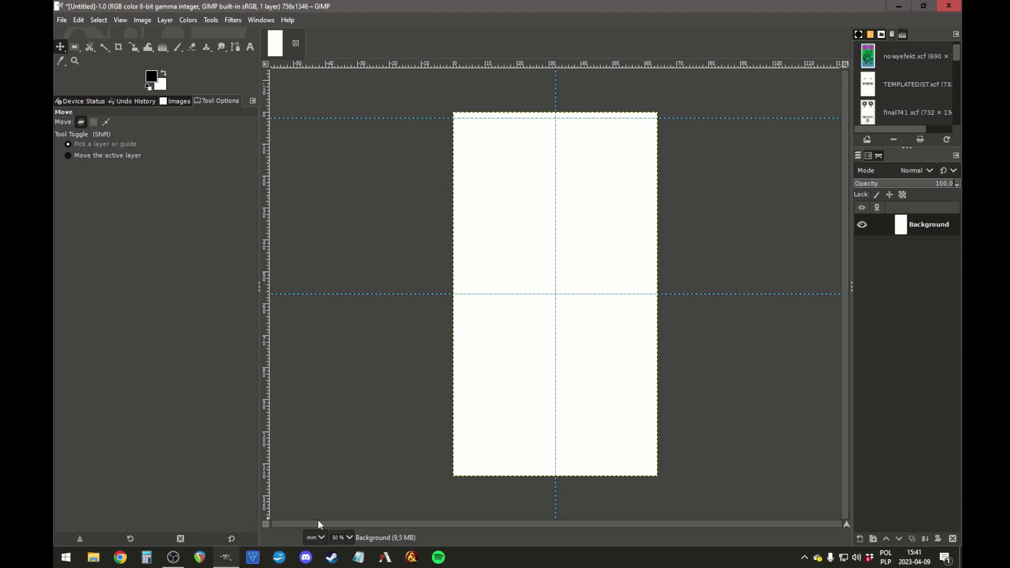
mouse_move(601, 119)
left_mouse_down()
mouse_move(605, 109)
mouse_move(606, 177)
mouse_move(613, 116)
left_mouse_up()
left_click_drag(653, 66, 638, 473)
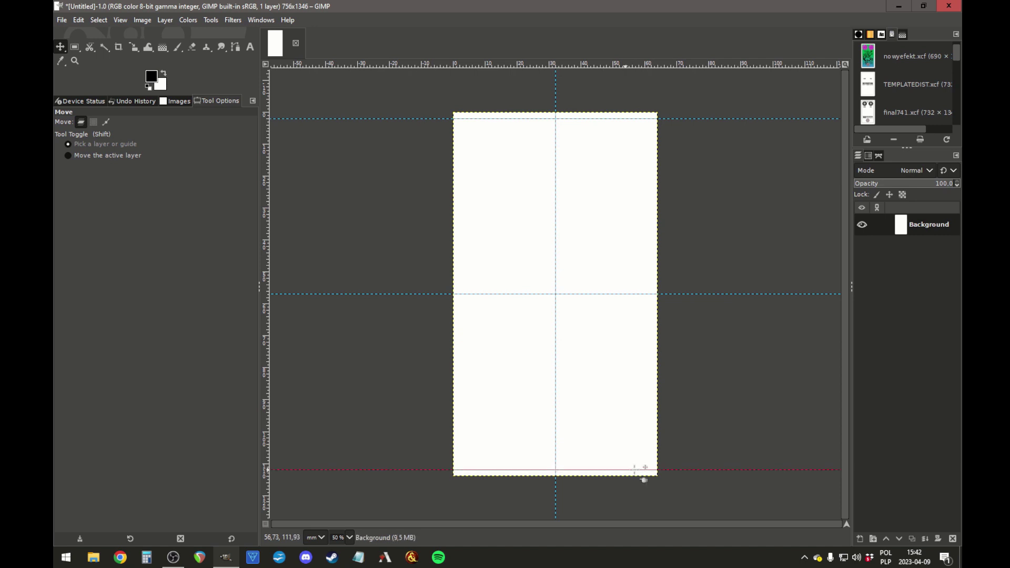
left_click_drag(266, 282, 460, 301)
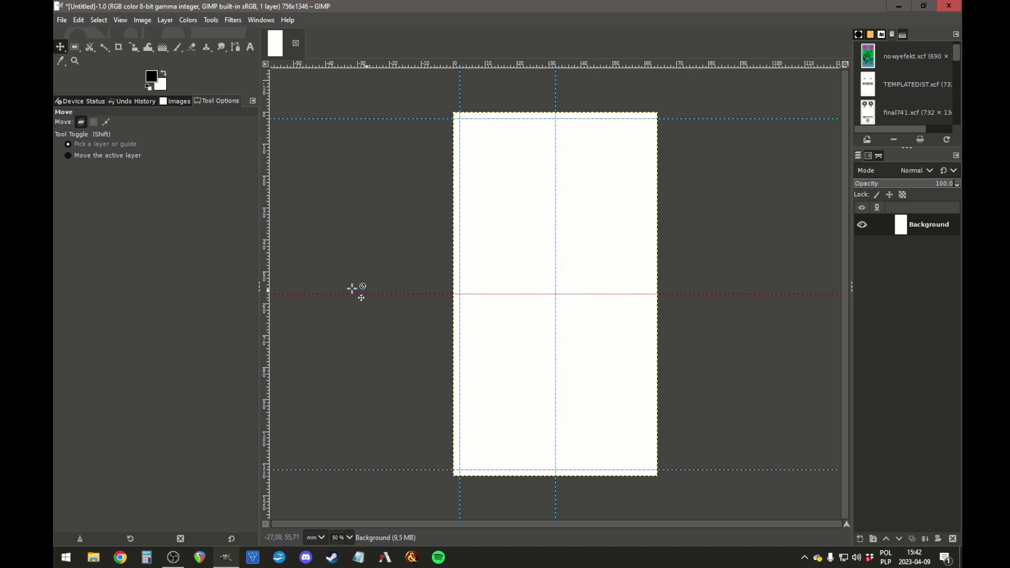
left_click_drag(268, 293, 651, 304)
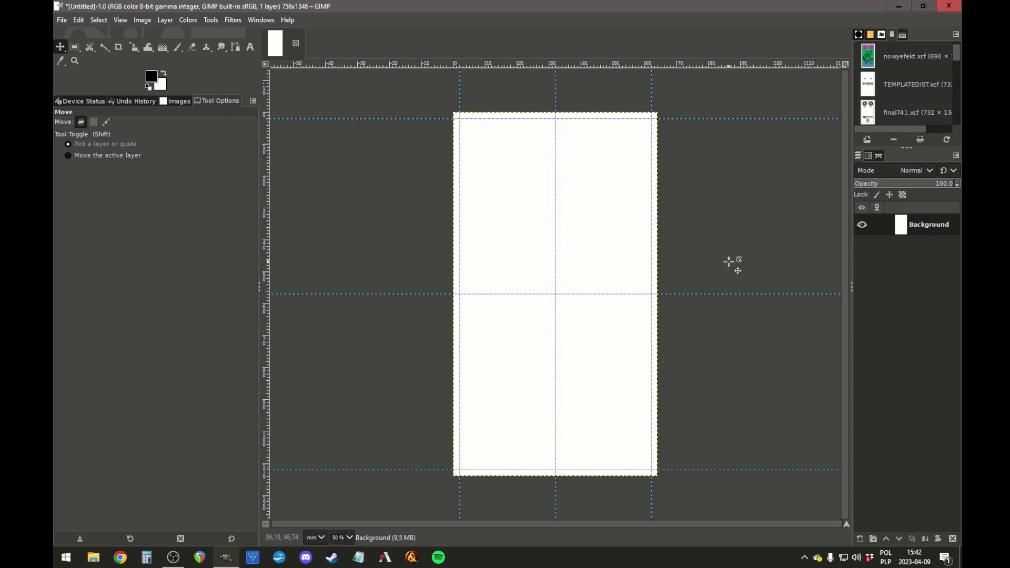
Step: Add a transparent layer named 'border' and toggle Background's visibility to confirm transparency
right_click(903, 264)
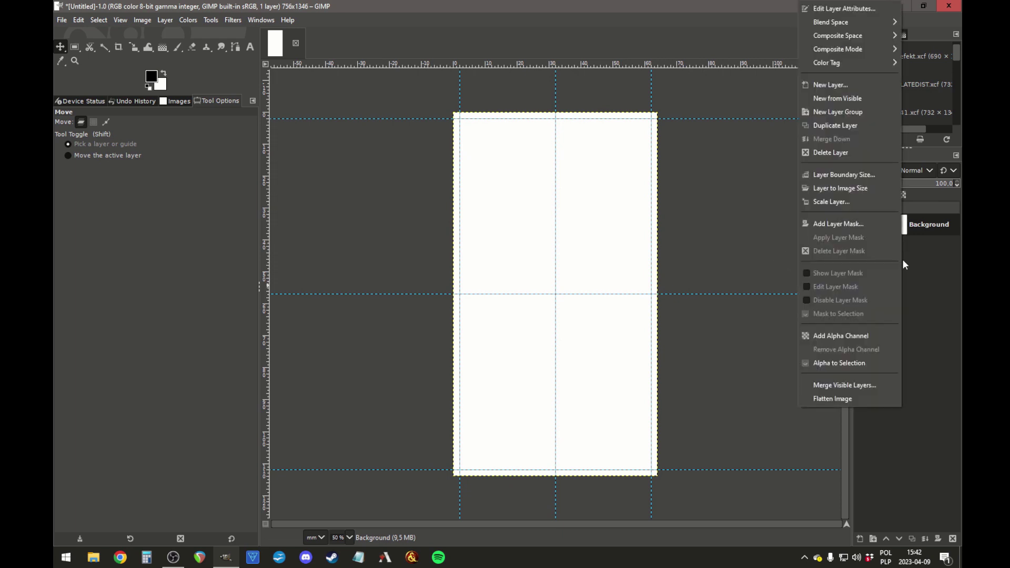
left_click(830, 84)
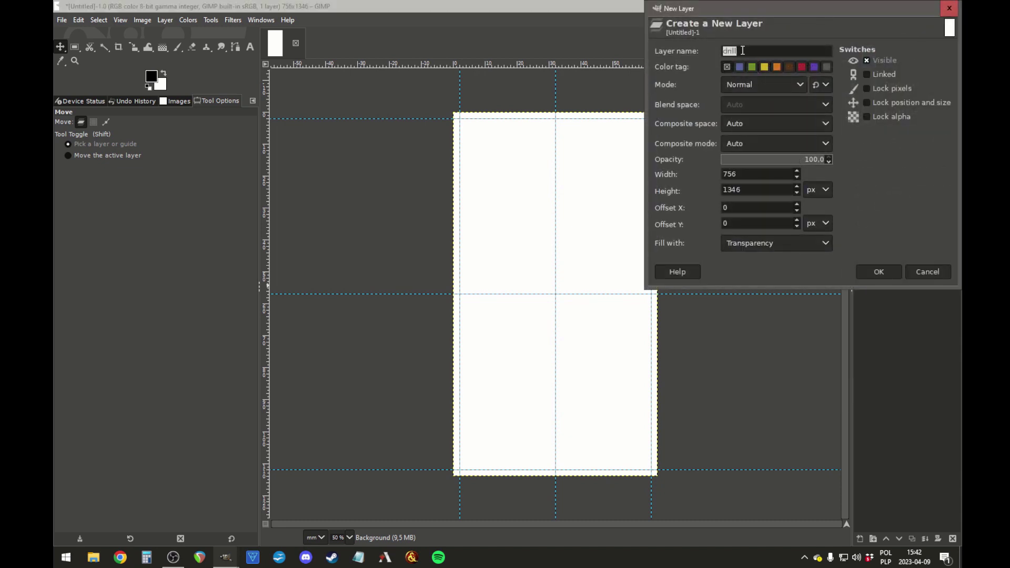
type("border")
left_click(877, 273)
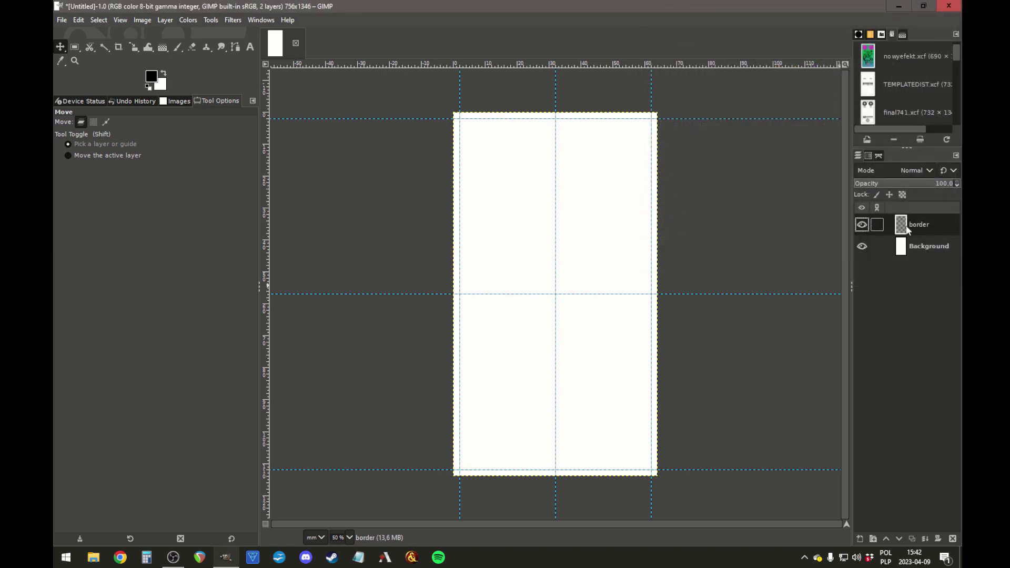
left_click(863, 247)
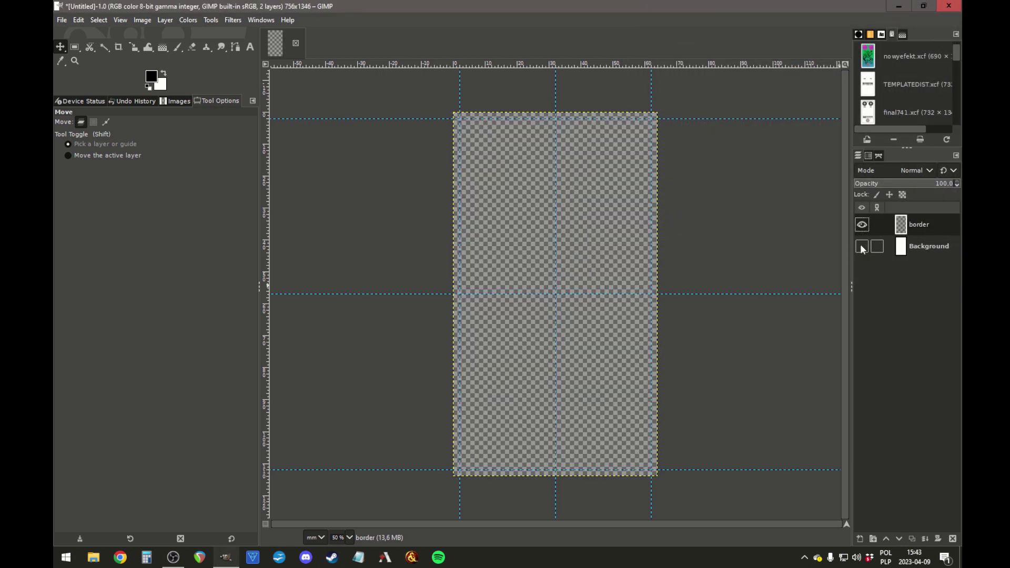
left_click(862, 247)
left_click(862, 247)
left_click(862, 247)
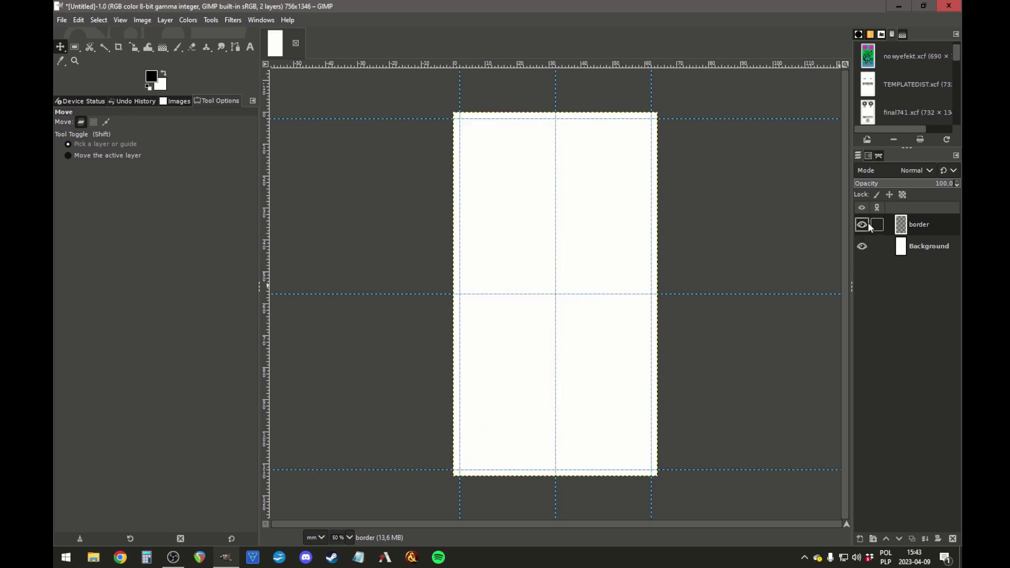
Step: Draw a 35 px rounded rectangle selection snapped to the margin guides, 708 × 1298 from 24,24
left_click(74, 48)
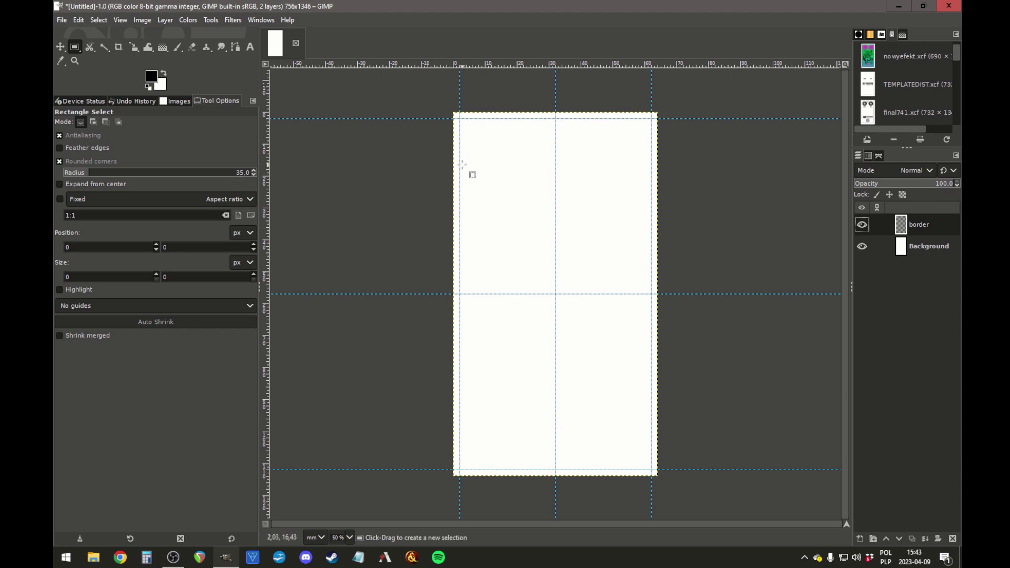
left_click_drag(467, 124, 530, 185)
left_click_drag(472, 138, 469, 130)
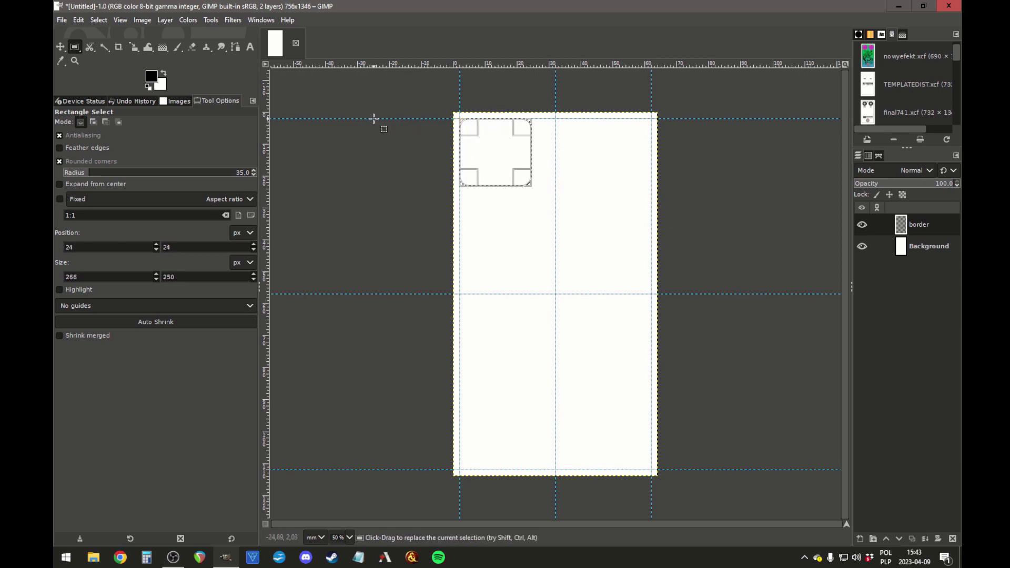
left_click(117, 19)
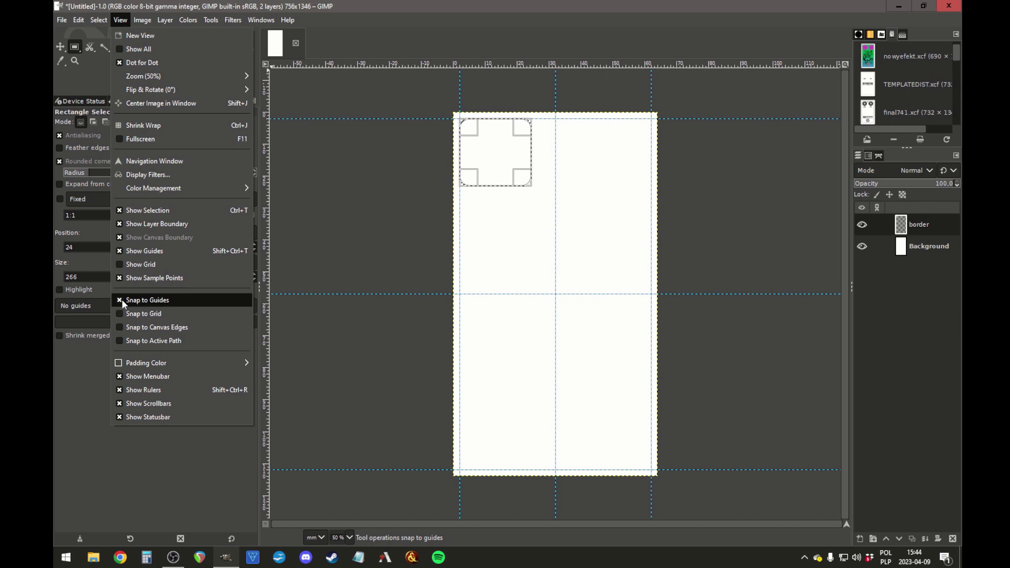
left_click(492, 163)
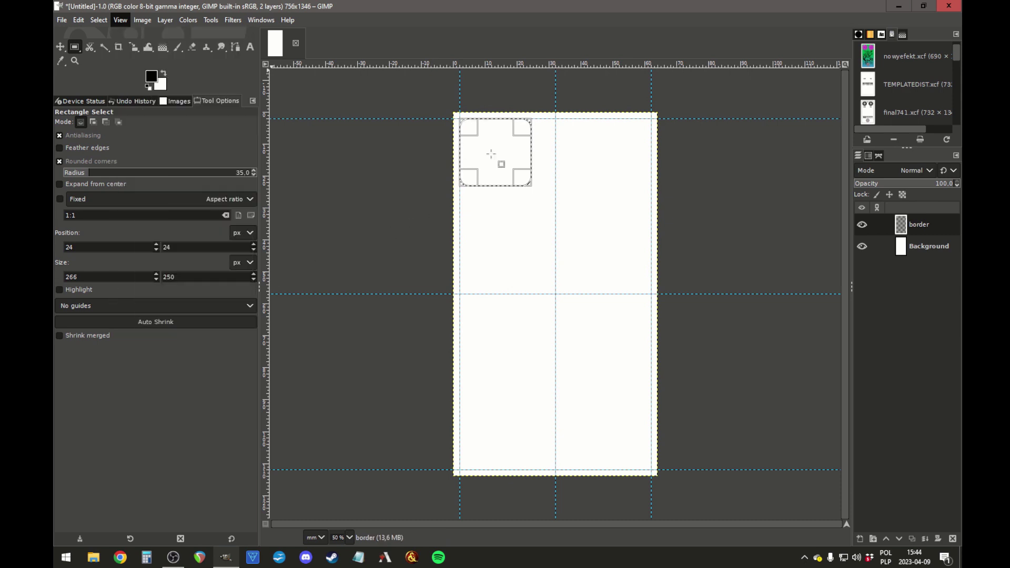
left_click_drag(472, 132, 483, 132)
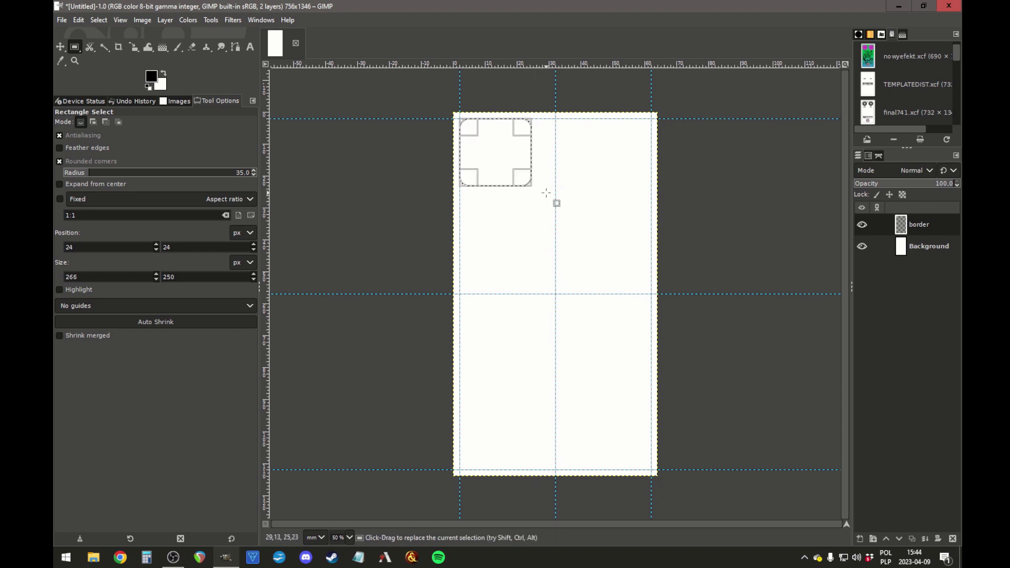
left_click_drag(532, 188, 655, 468)
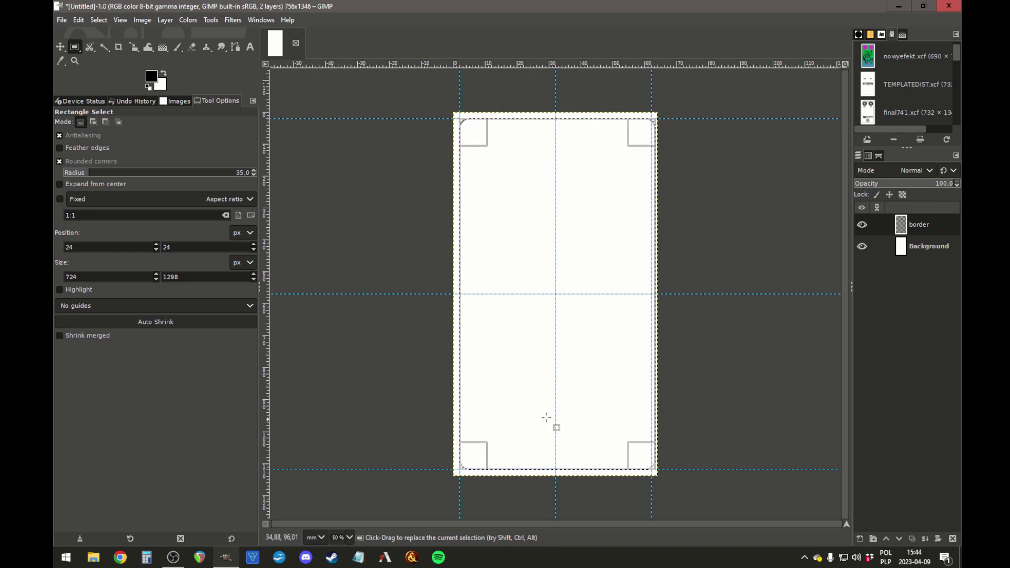
left_click_drag(643, 453, 640, 453)
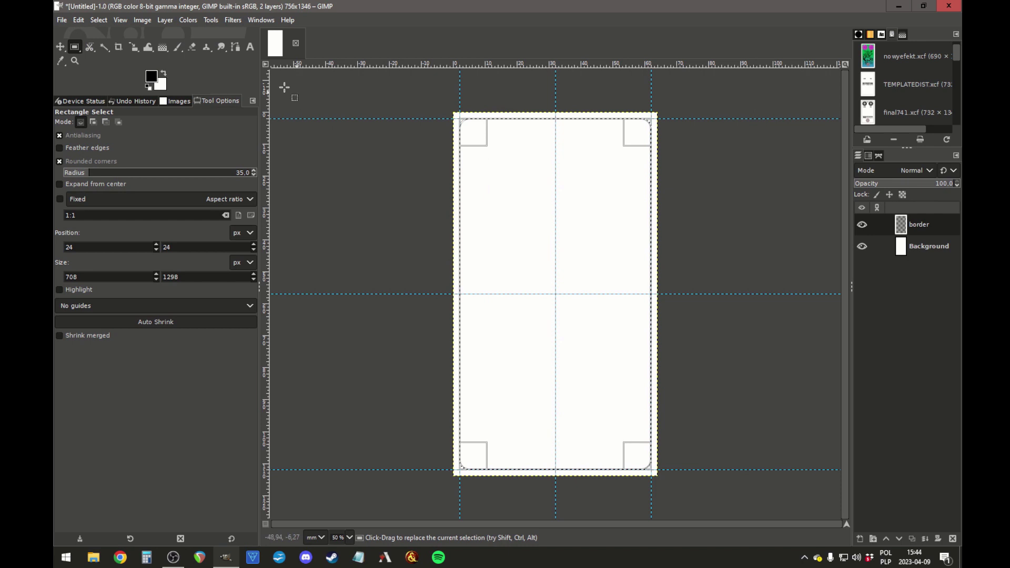
Step: Stroke the selection with a 6 px solid black line on the border layer
left_click(78, 20)
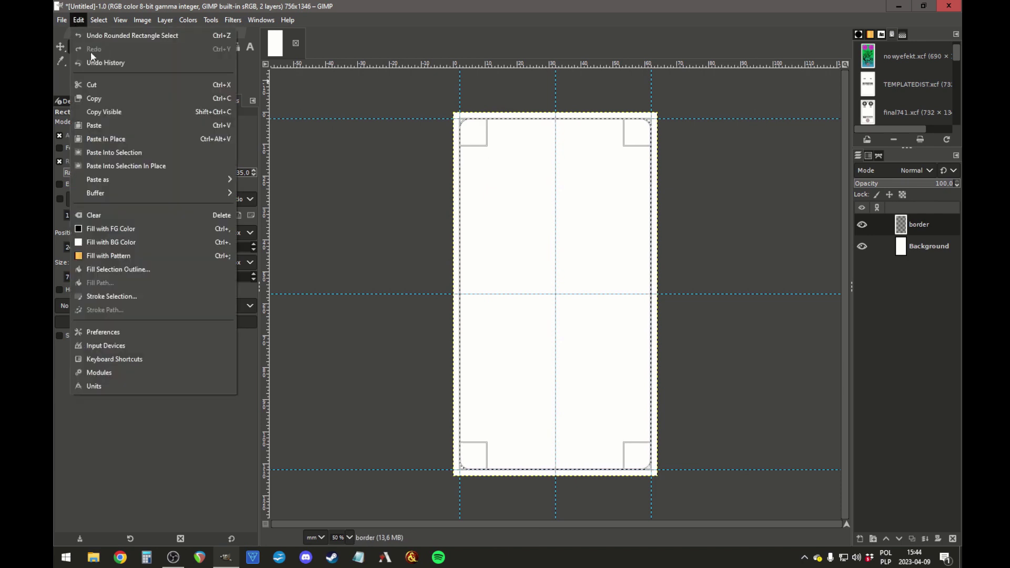
left_click(130, 296)
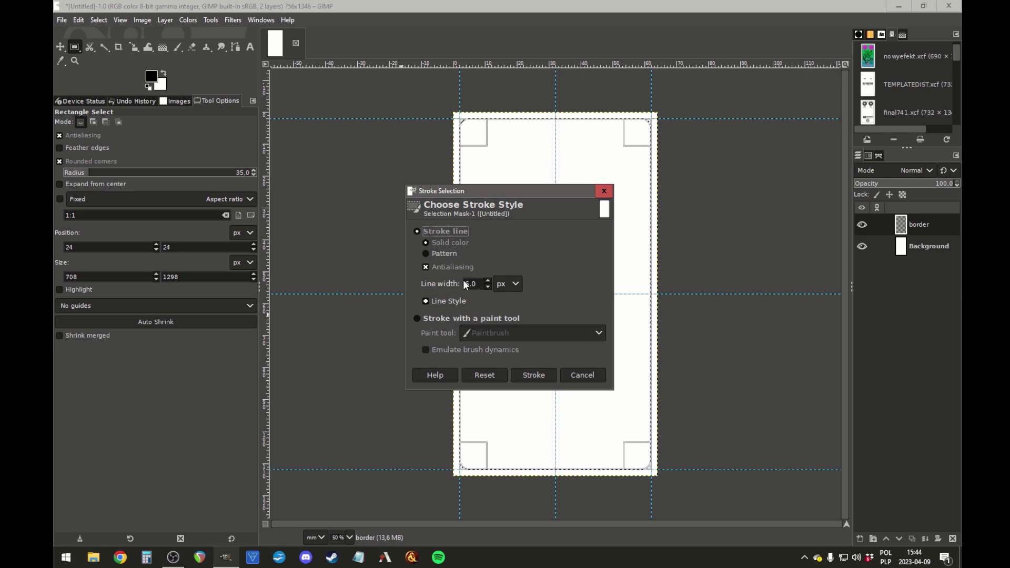
left_click(152, 77)
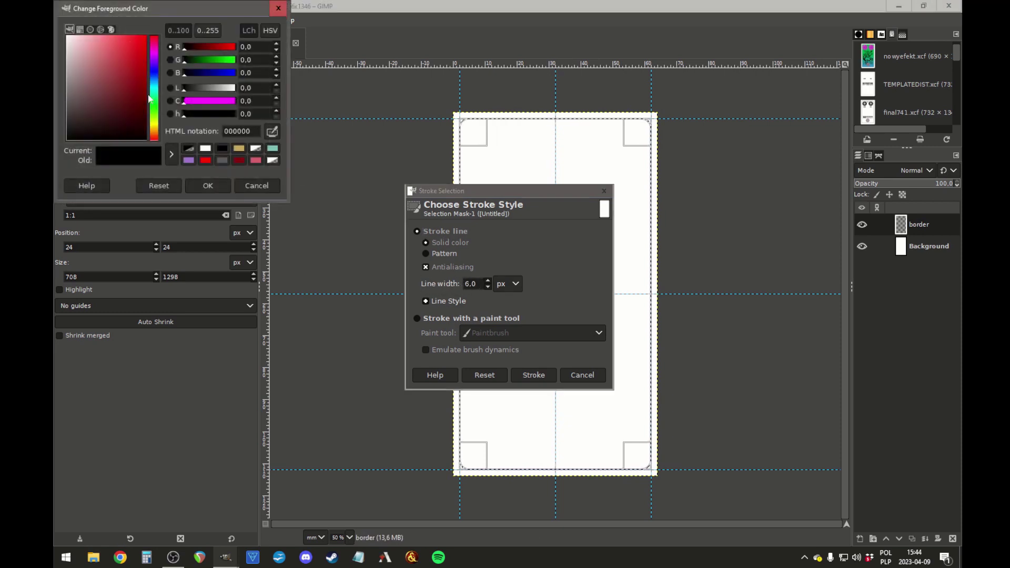
left_click(98, 75)
left_click(128, 160)
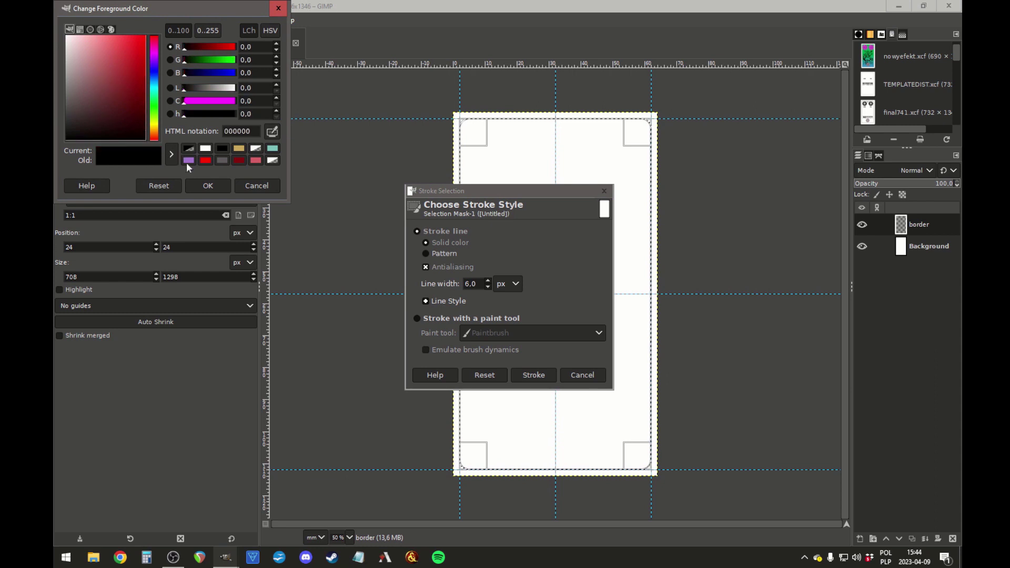
left_click(213, 188)
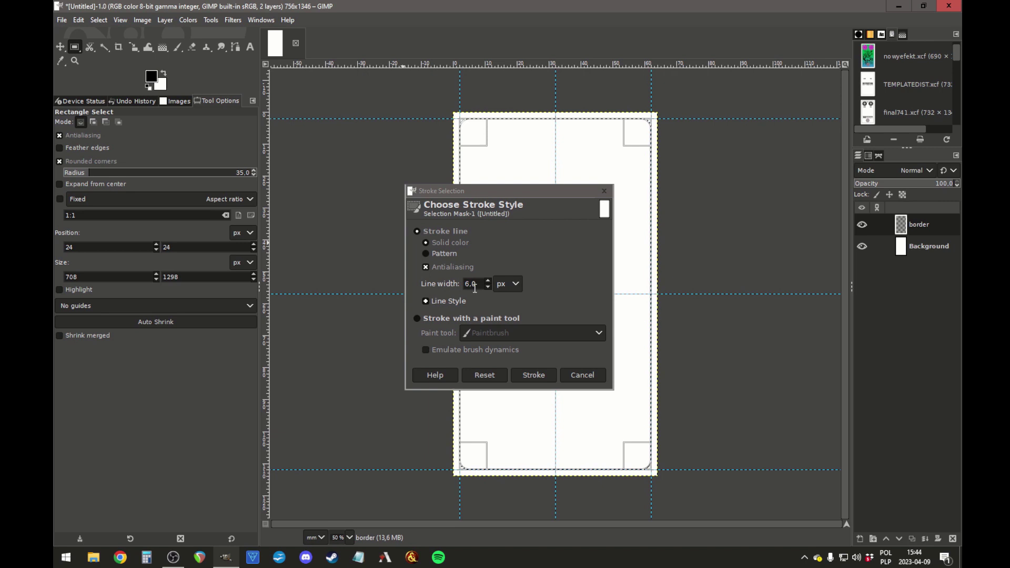
left_click(546, 377)
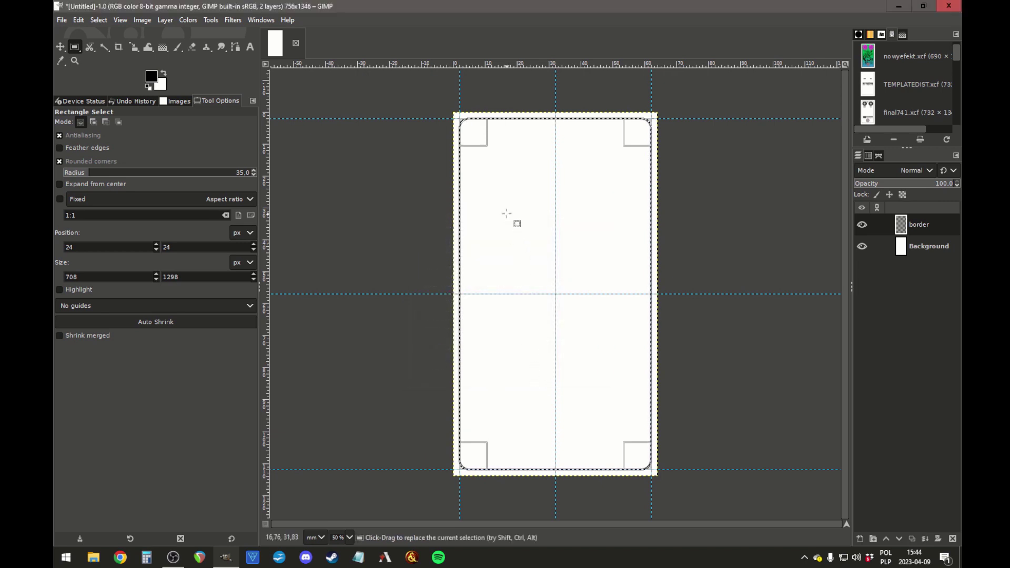
key("ctrl")
scroll(477, 137, "up", 3)
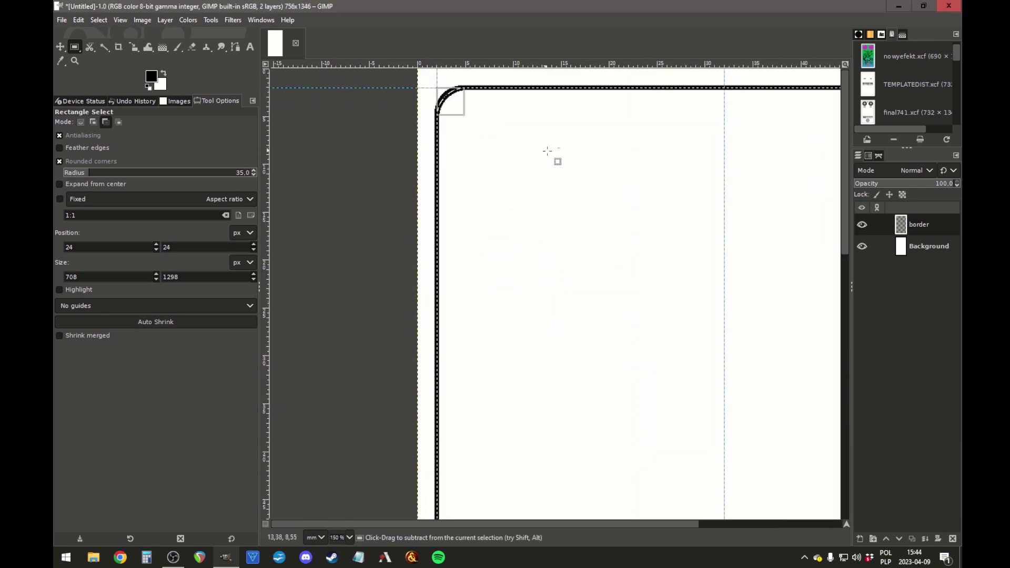
scroll(555, 158, "down", 2)
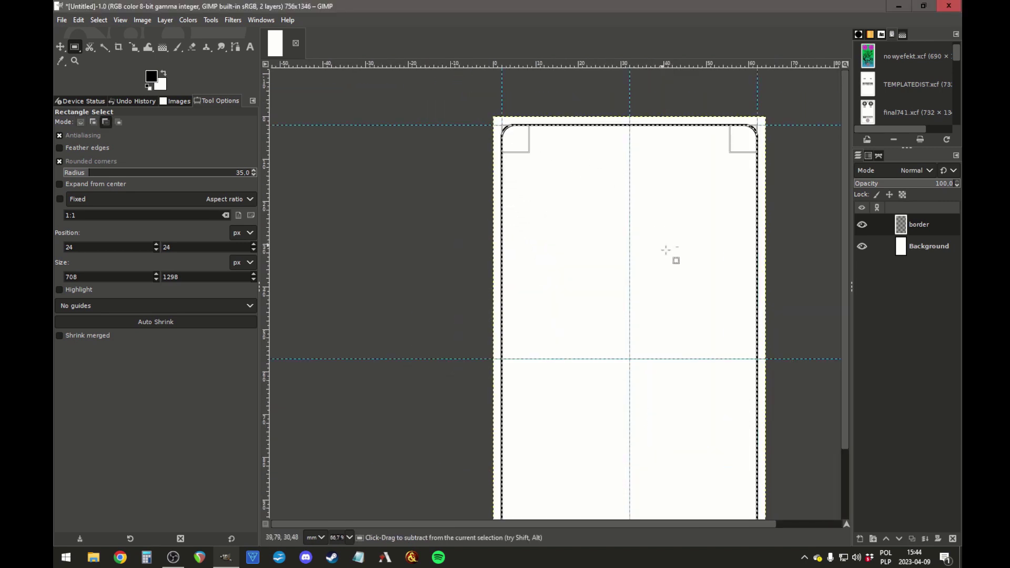
Step: Check the stroke by toggling the border layer, then clear the selection with Select > None
left_click(863, 225)
left_click(863, 225)
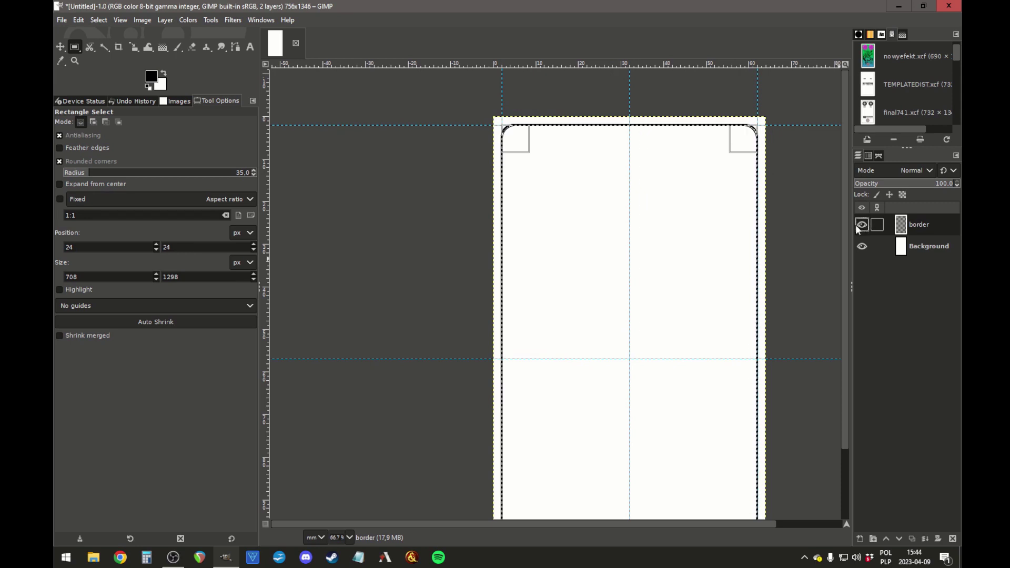
left_click(80, 19)
left_click(79, 20)
left_click(99, 20)
left_click(105, 46)
scroll(742, 405, "down", 3)
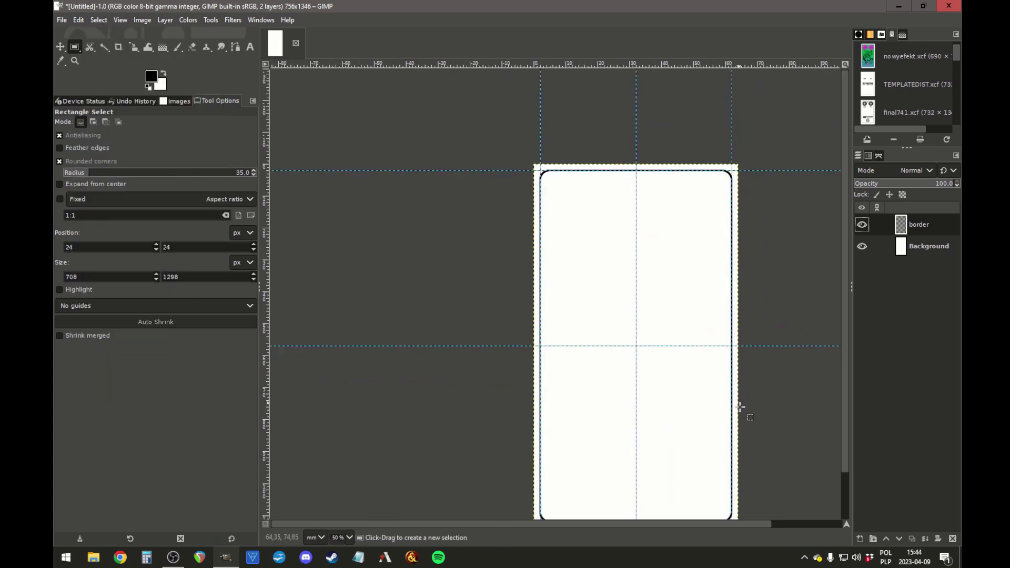
scroll(783, 479, "up", 2)
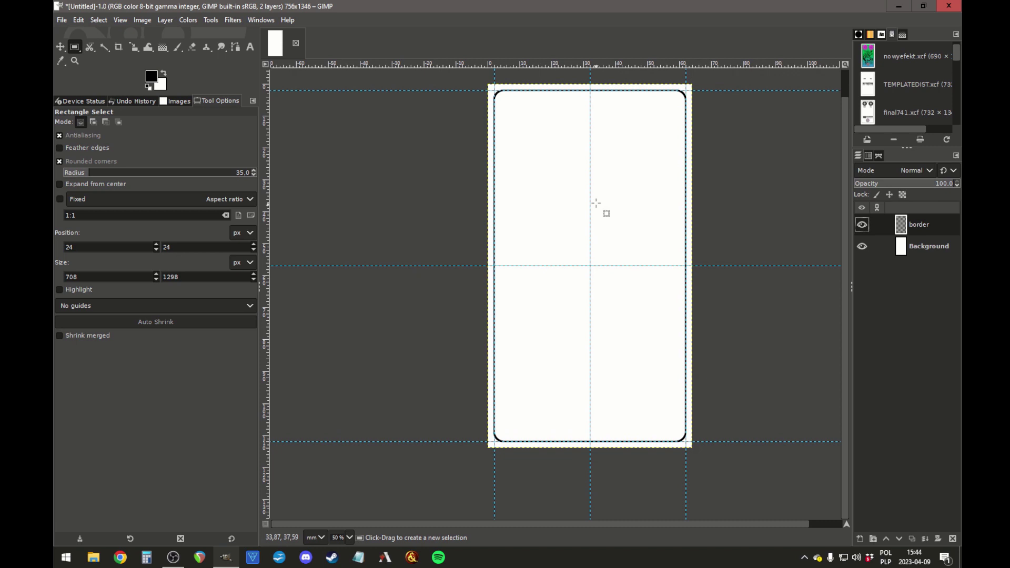
Step: Add guides near the top and bottom margins and vertical guides at both quarter widths
scroll(579, 179, "up", 1)
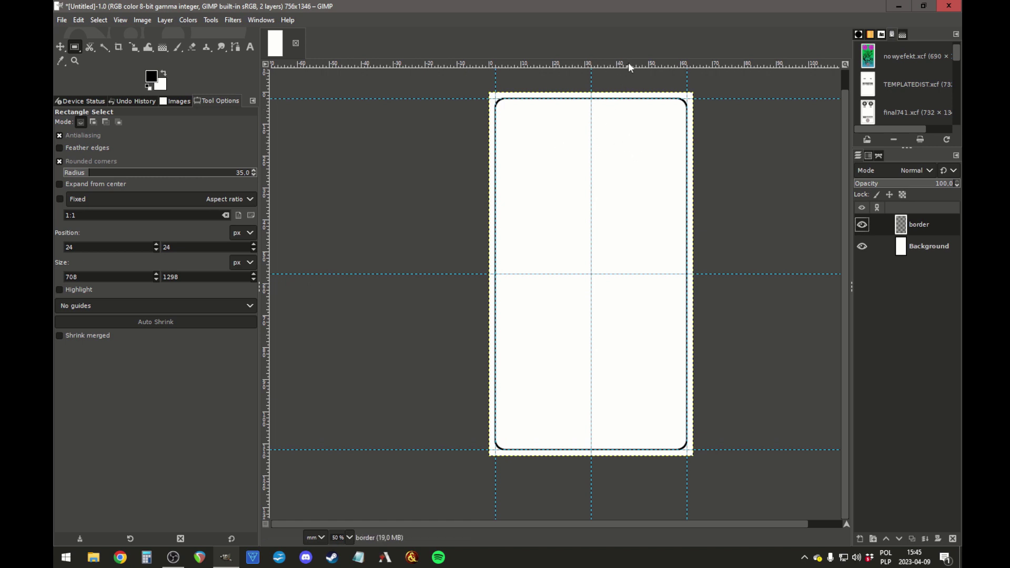
left_click_drag(629, 67, 630, 143)
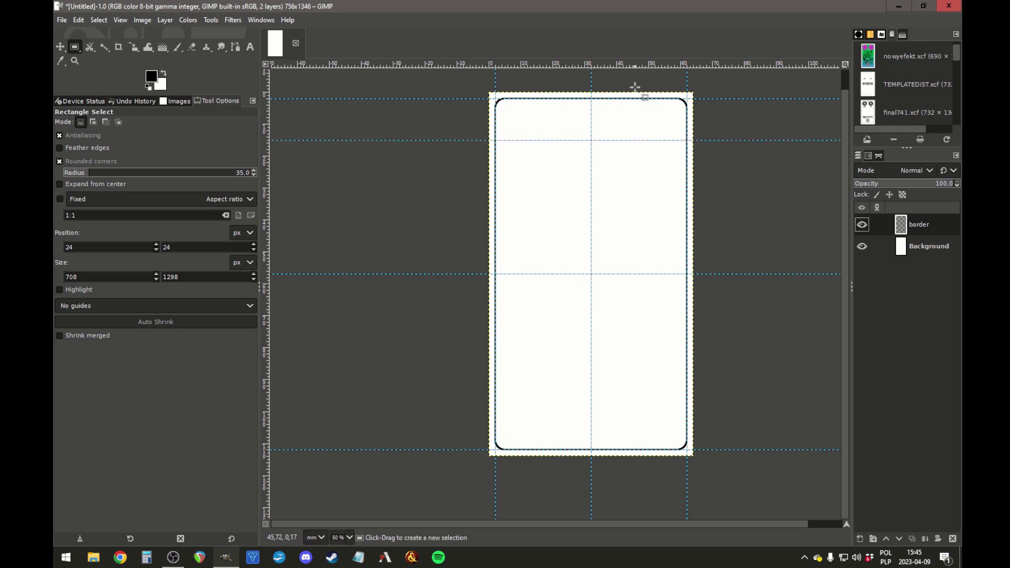
left_click_drag(671, 64, 650, 412)
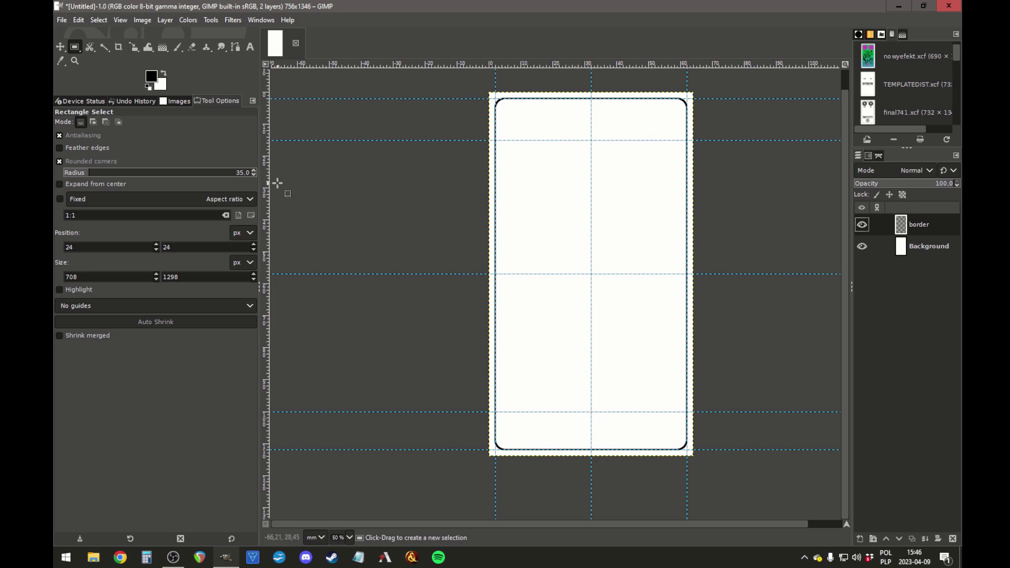
left_click_drag(267, 190, 639, 197)
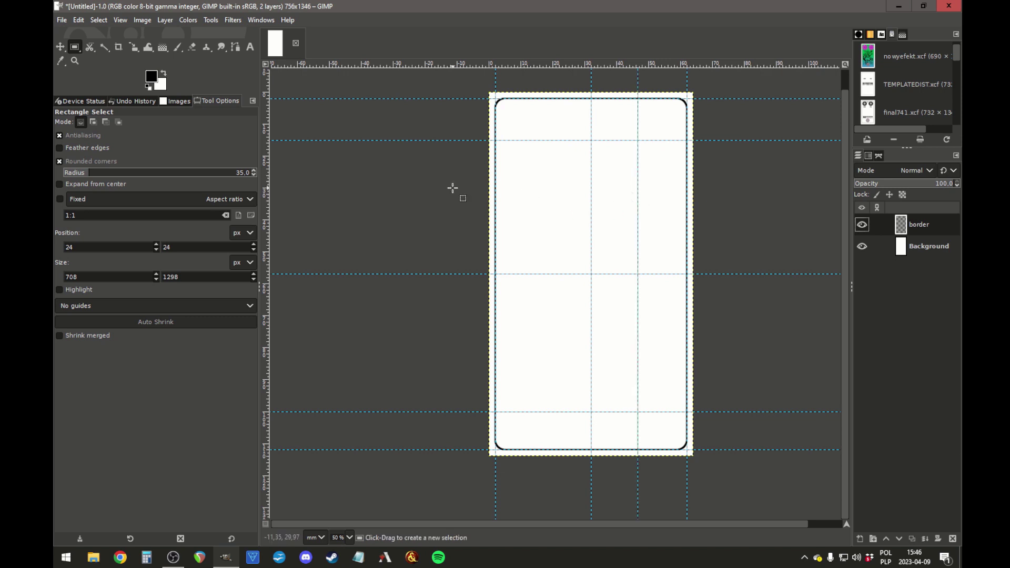
left_click_drag(266, 158, 544, 180)
Step: Create a new transparent layer named 'drill' above border and make it active
right_click(876, 276)
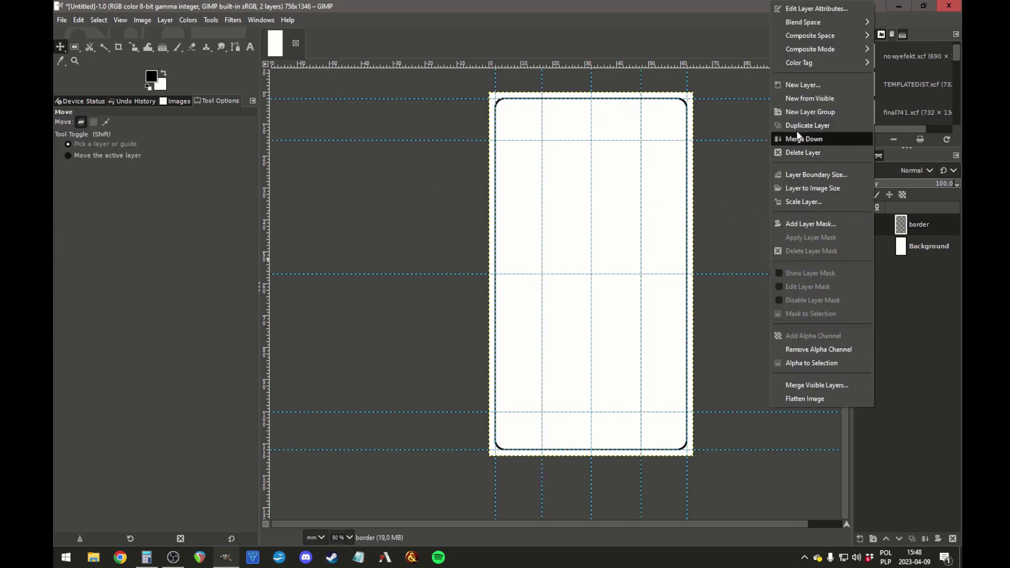
left_click(813, 85)
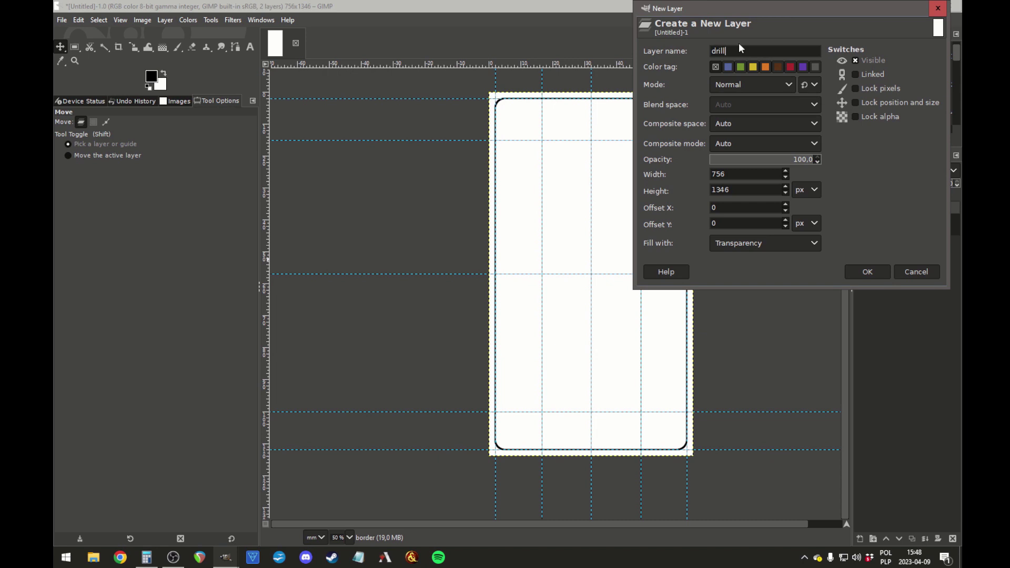
left_click(865, 272)
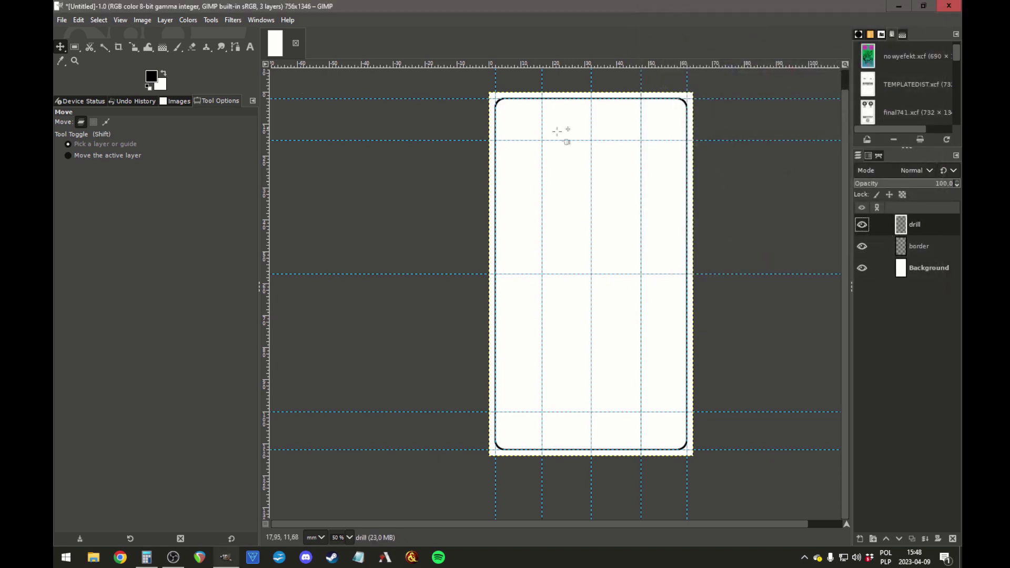
left_click(926, 248)
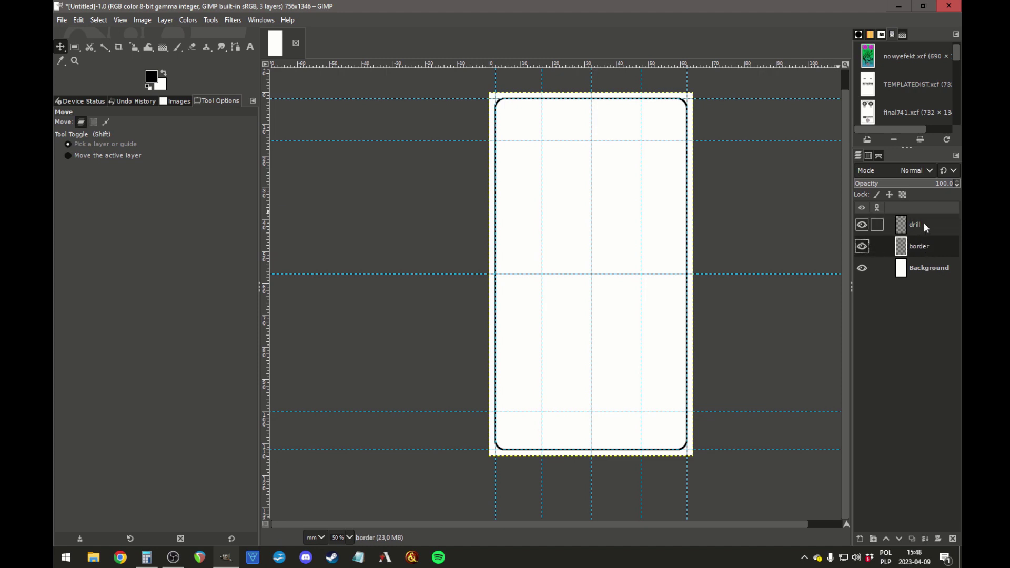
left_click(924, 227)
left_click(925, 246)
left_click(925, 232)
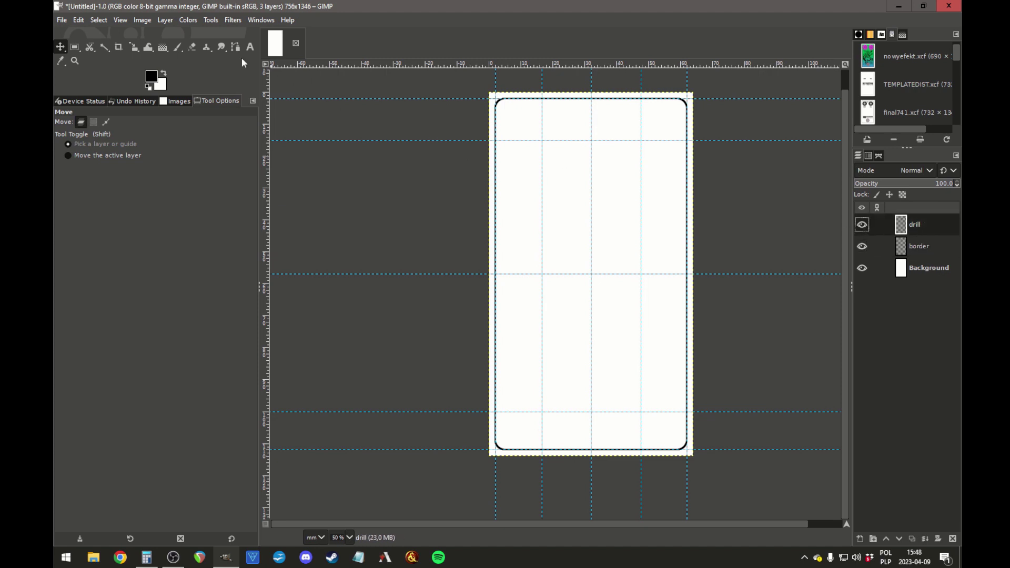
Step: Paint black drill dots at guide intersections with the paintbrush, undoing a stray cross mark
key("p")
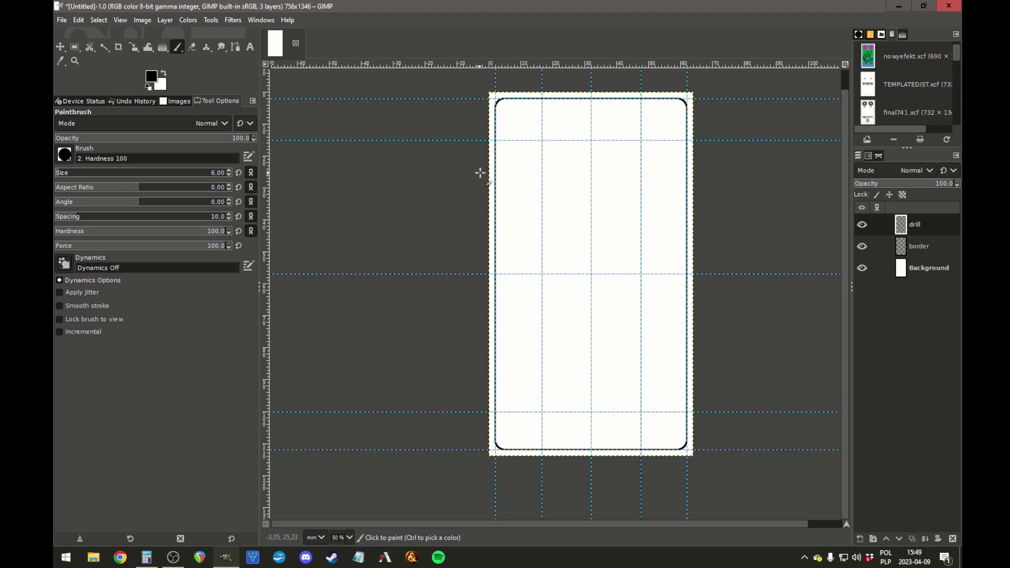
scroll(527, 141, "up", 3, "ctrl")
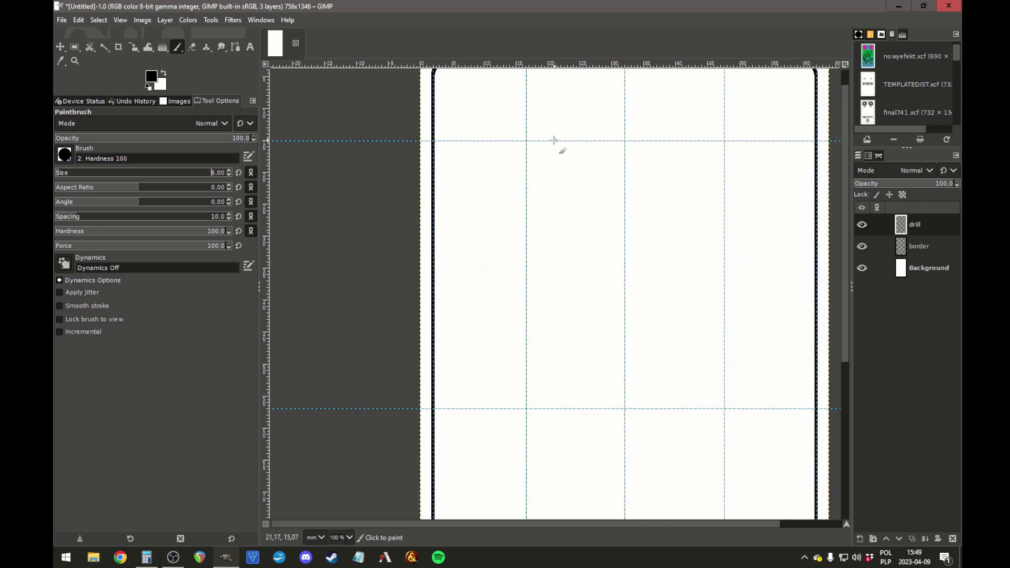
left_click(519, 141)
scroll(575, 169, "down", 2, "ctrl")
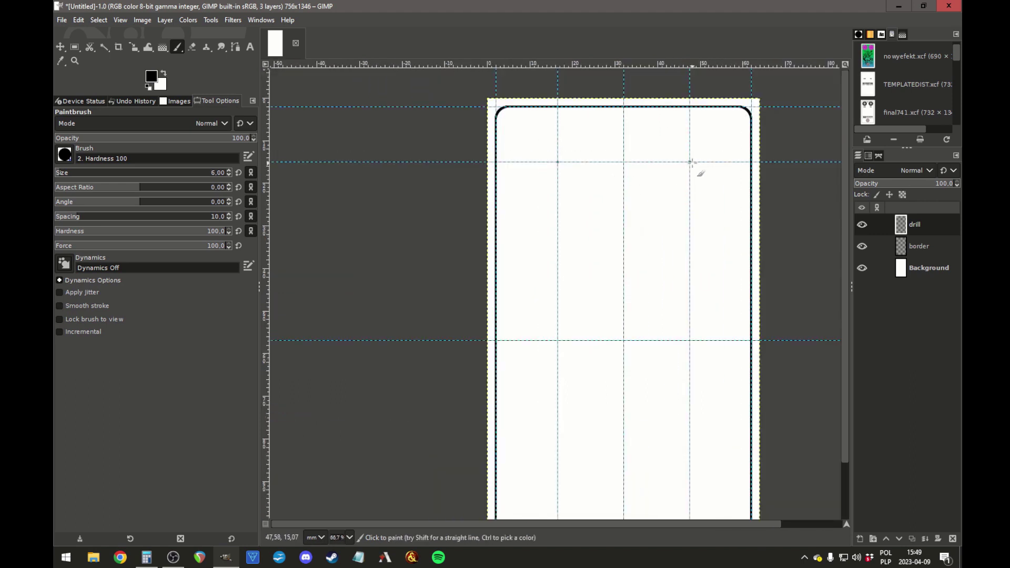
scroll(648, 275, "down", 3)
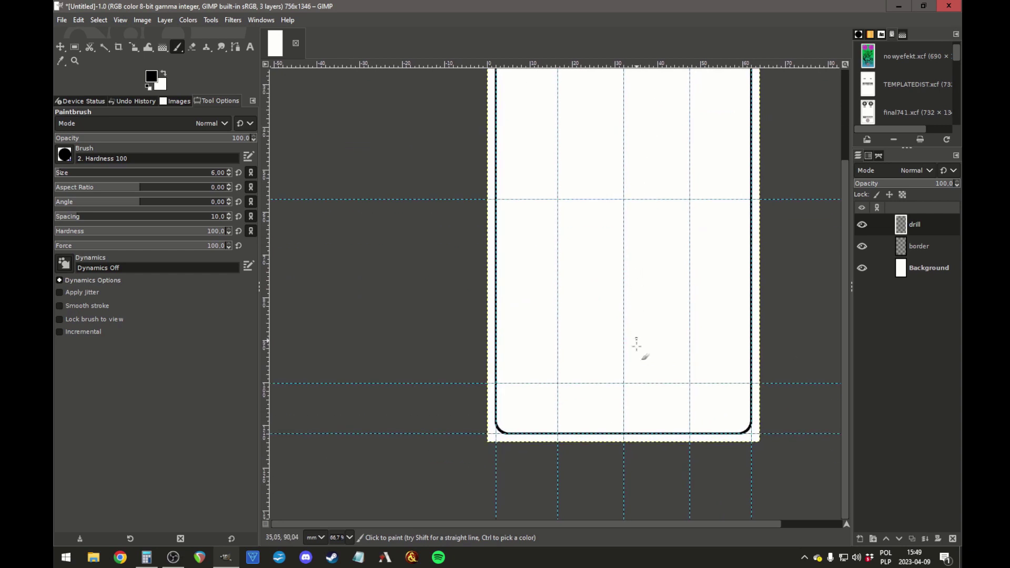
scroll(655, 329, "up", 2)
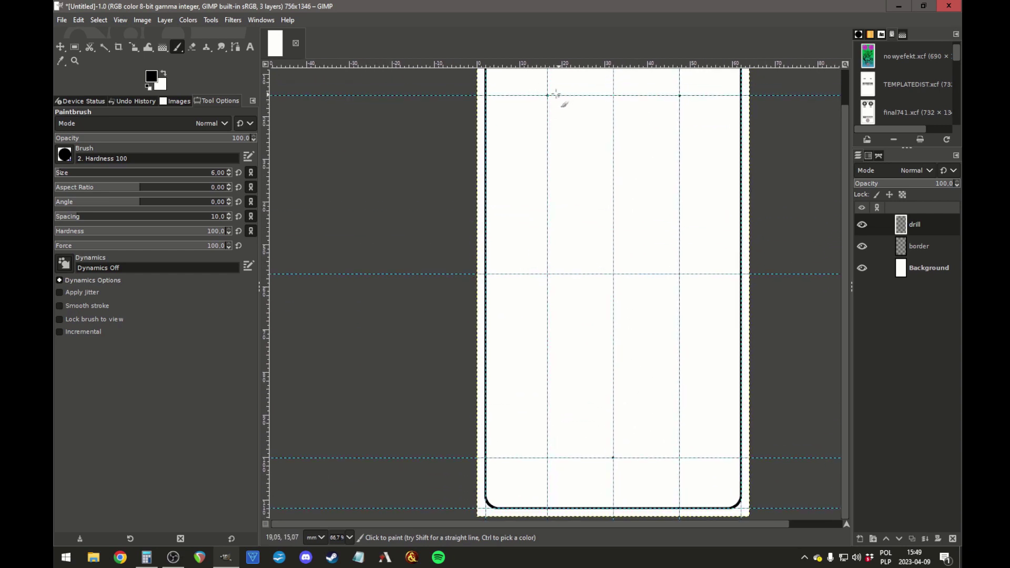
mouse_move(547, 89)
left_mouse_down()
mouse_move(547, 103)
mouse_move(563, 95)
left_mouse_up()
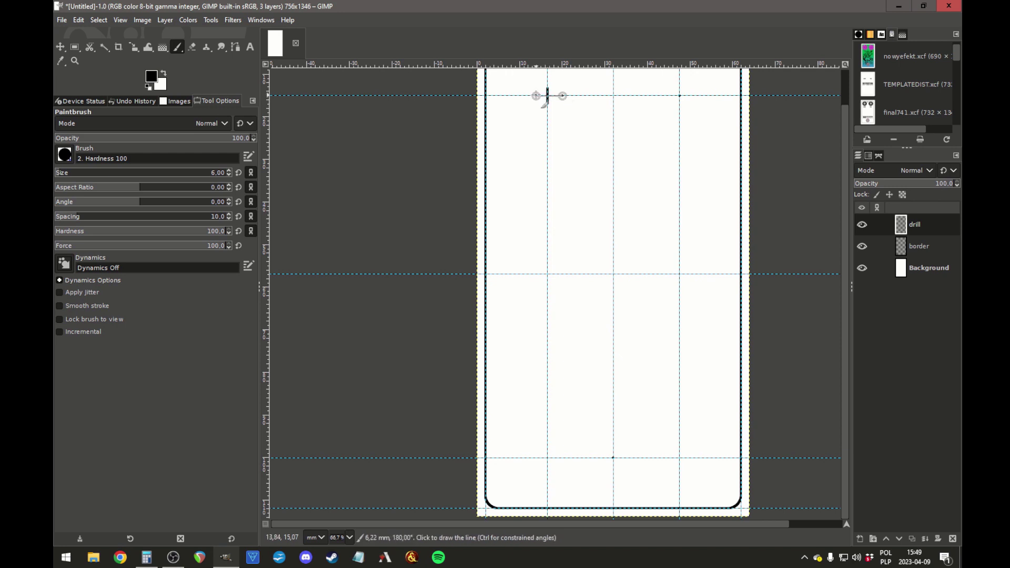
key("ctrl+z")
key("ctrl+z")
scroll(563, 180, "up", 1)
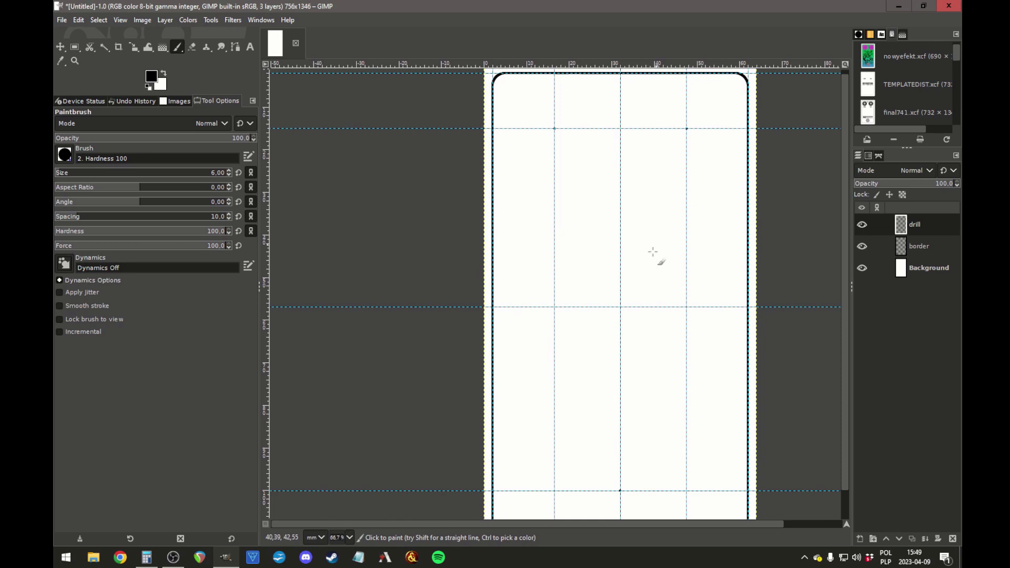
scroll(693, 327, "down", 1)
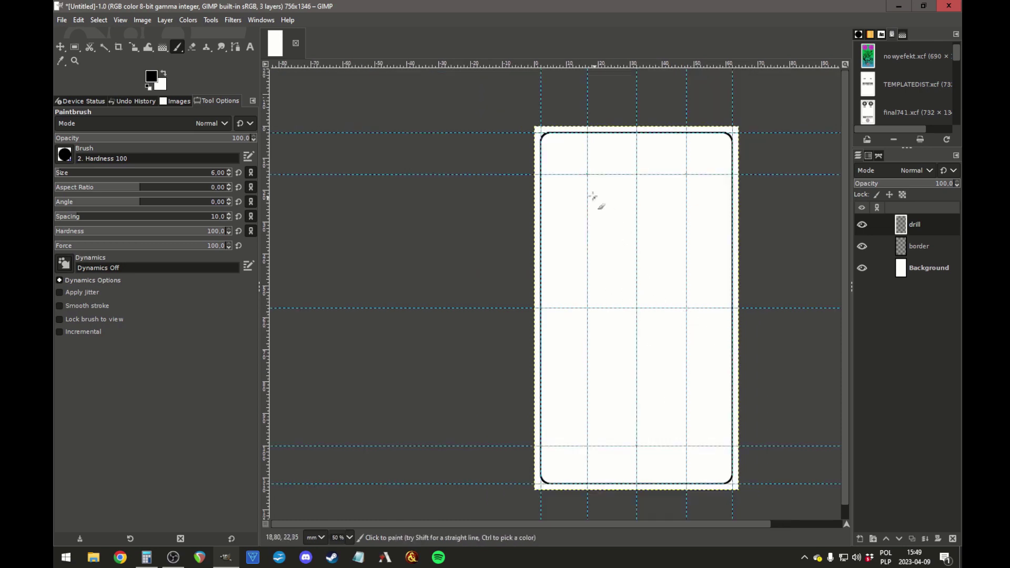